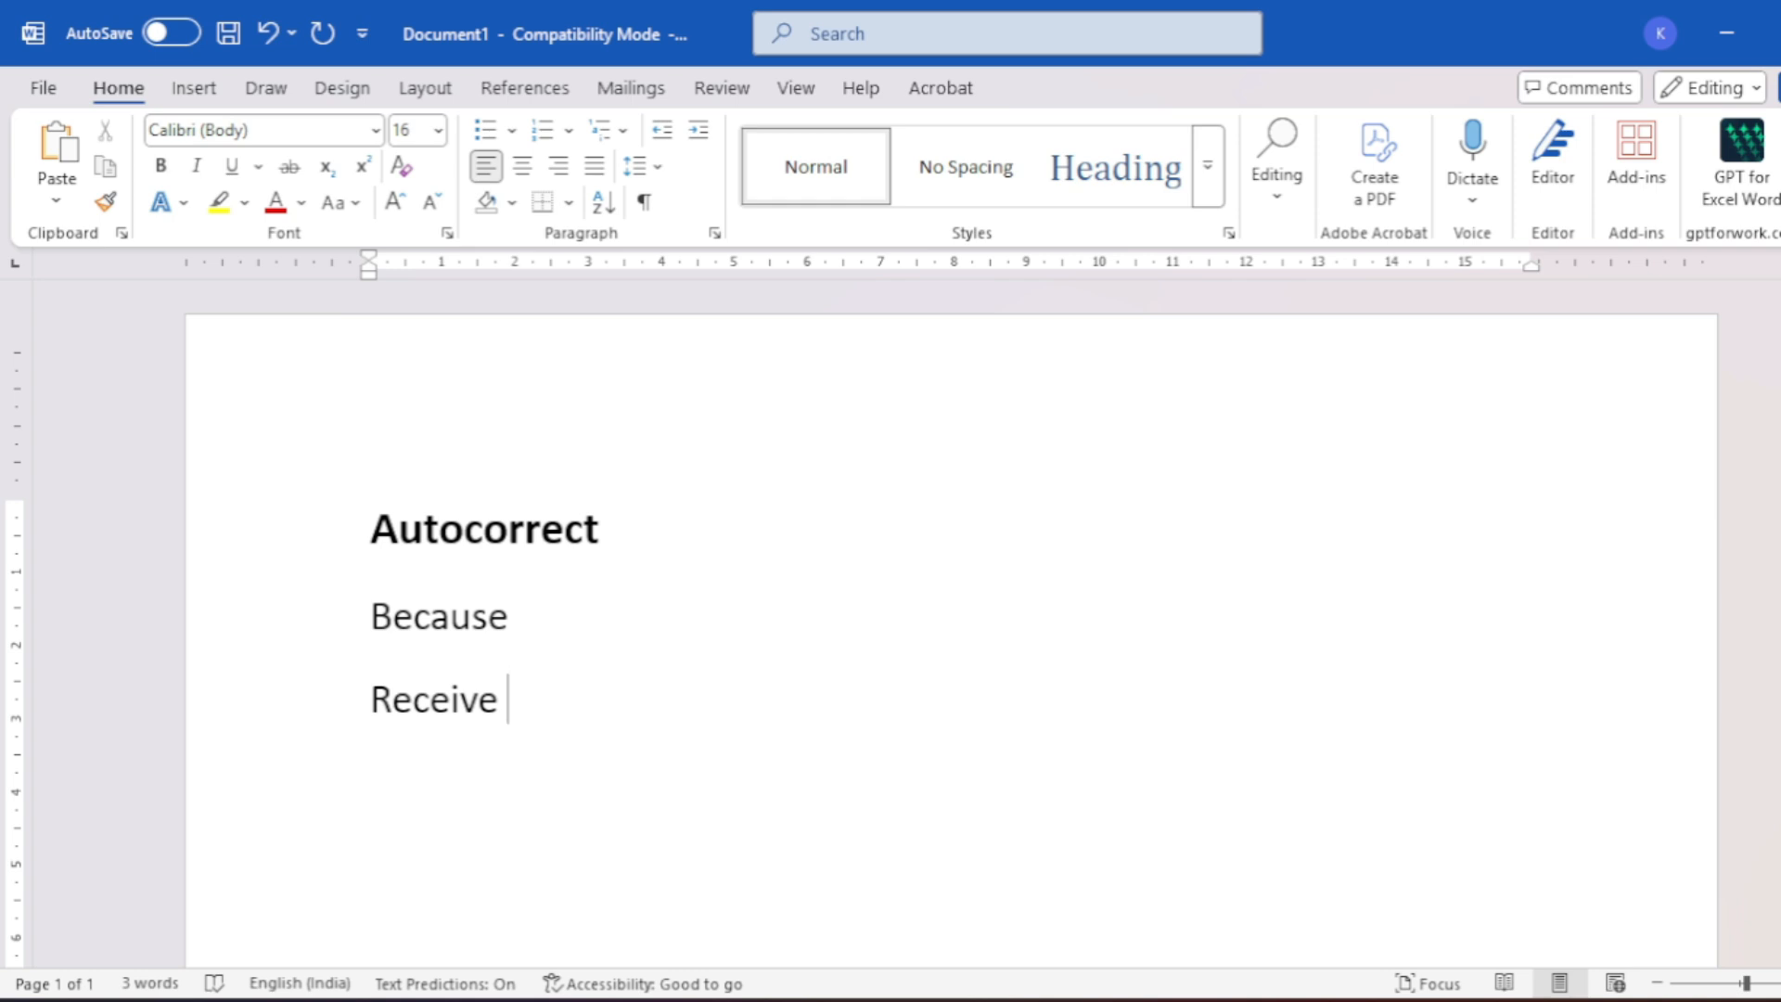
- Type gm, pnb and sbi on new lines, expanding to Good Morning, Punjab National Bank, State Bank of India
{"action": "key", "text": "Return"}
{"action": "scroll", "coordinate": [1127, 636], "scroll_direction": "down", "scroll_amount": 2}
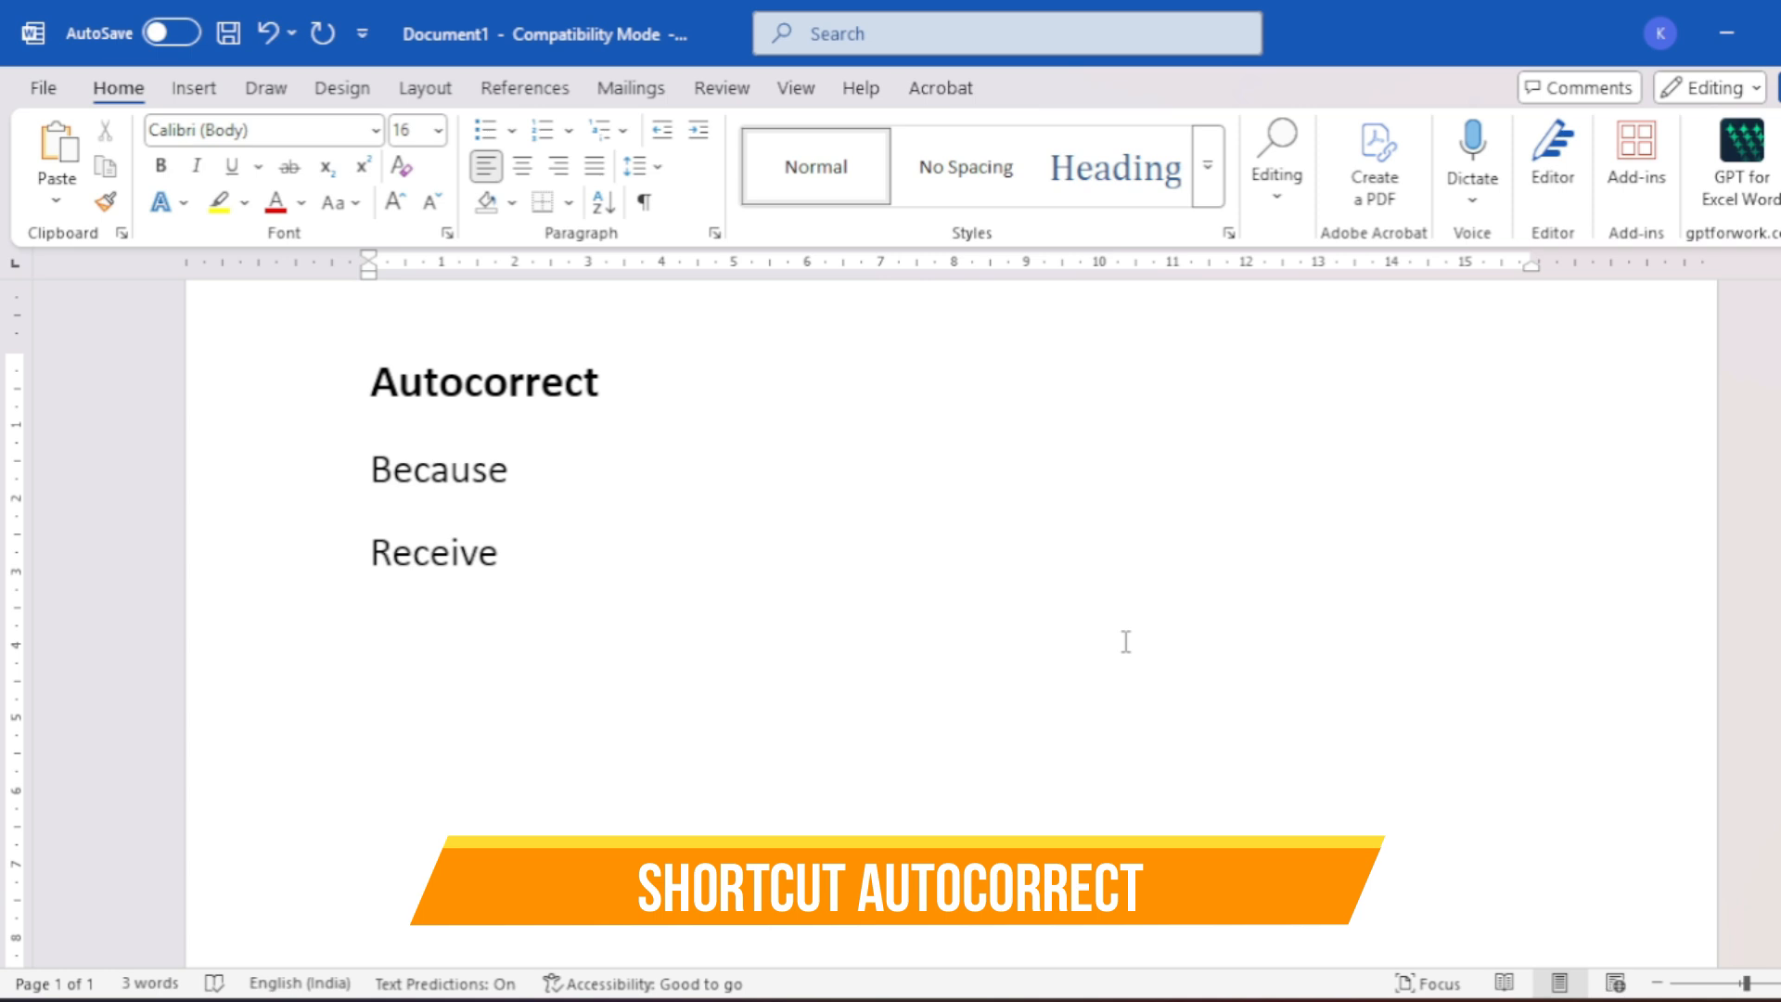
{"action": "type", "text": "gm"}
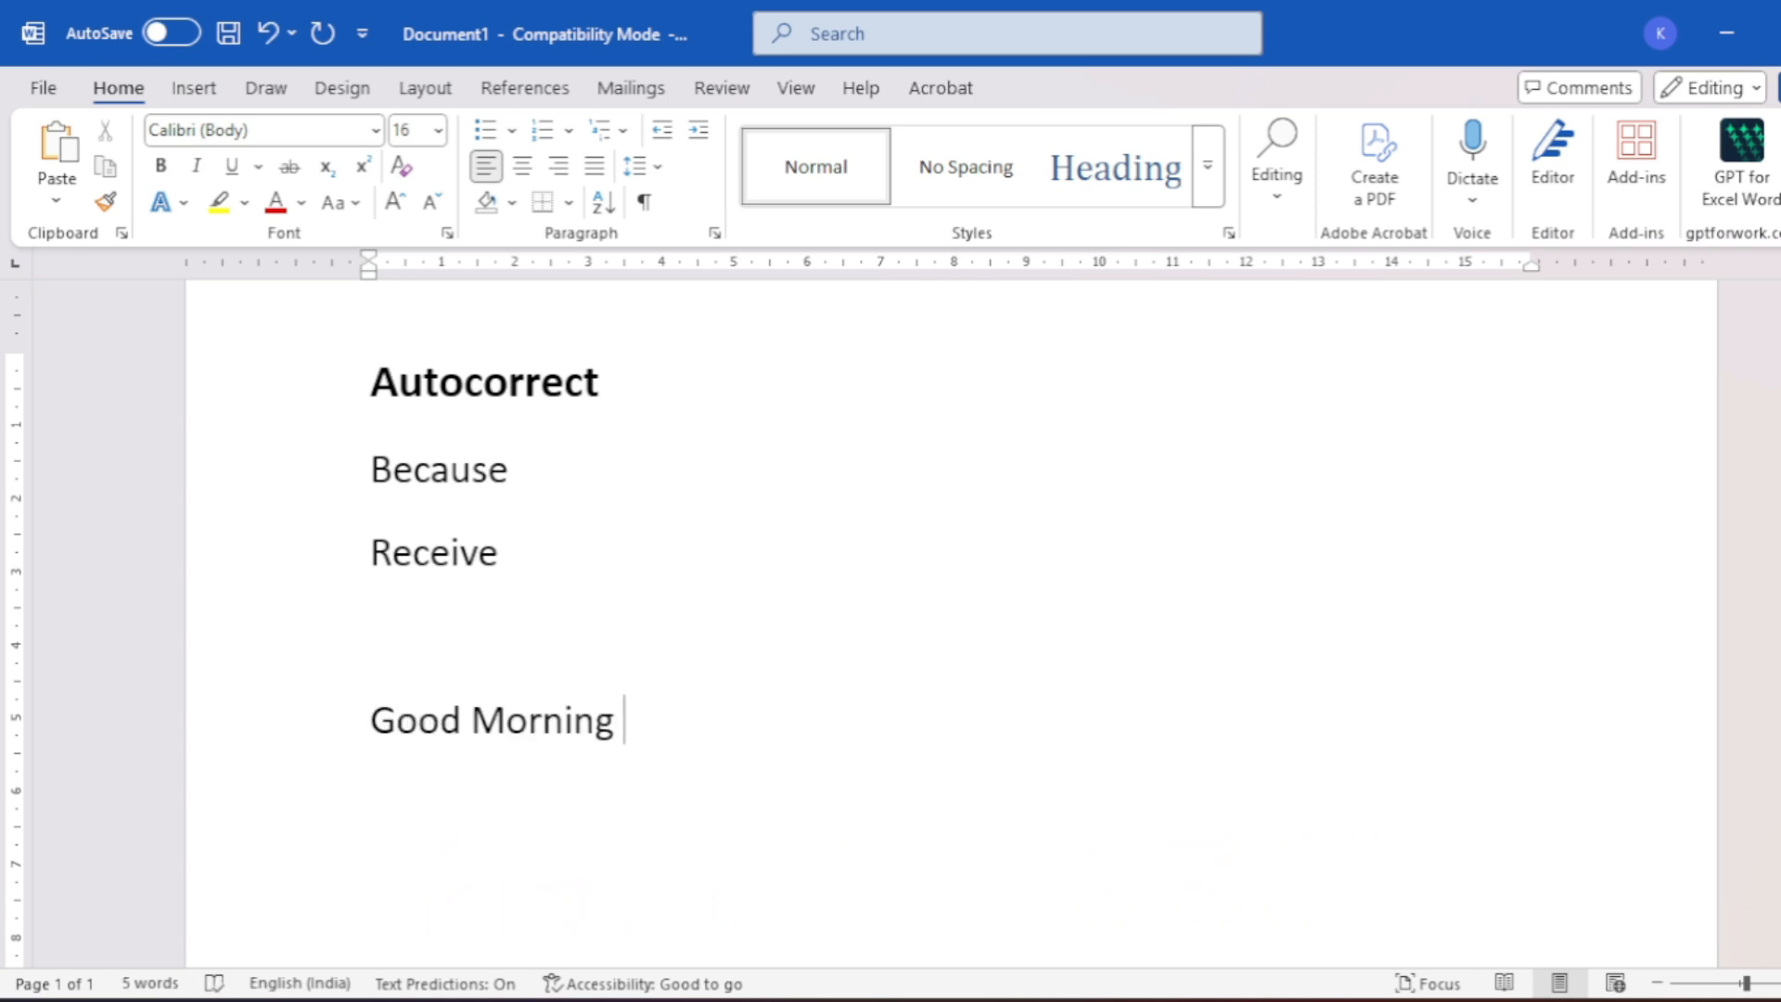
{"action": "key", "text": "Return"}
{"action": "type", "text": "pnb"}
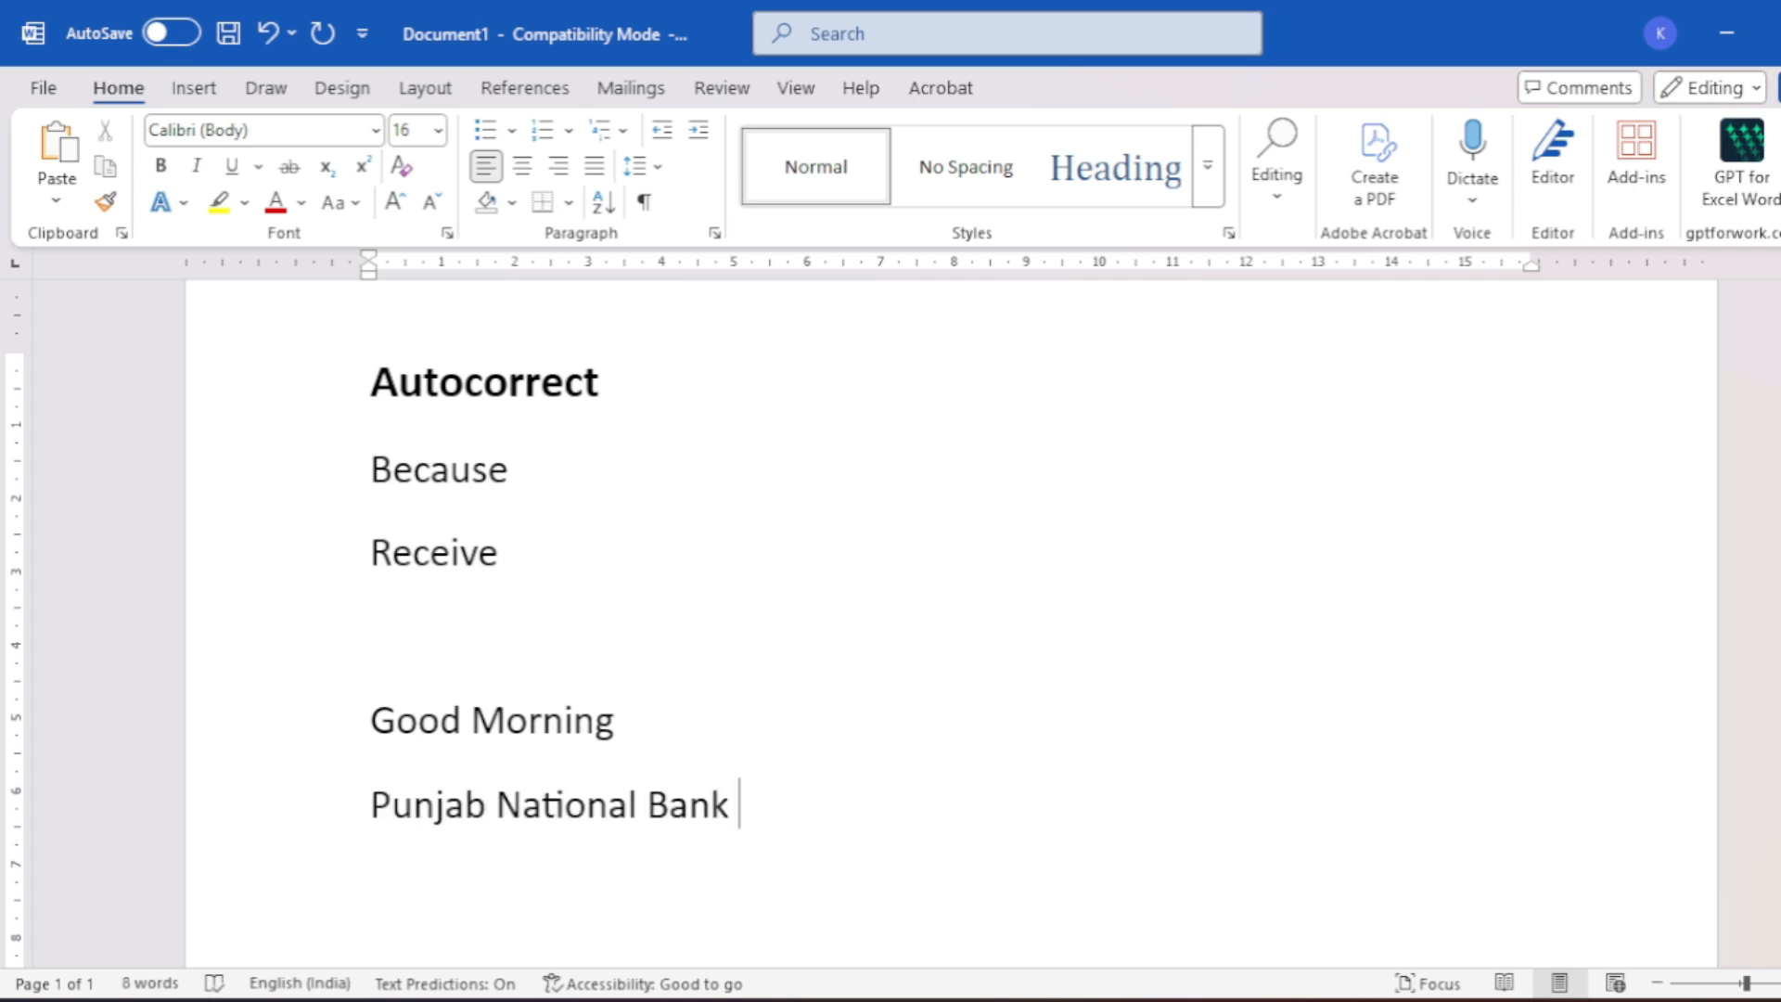
{"action": "key", "text": "Return"}
{"action": "type", "text": "sbi"}
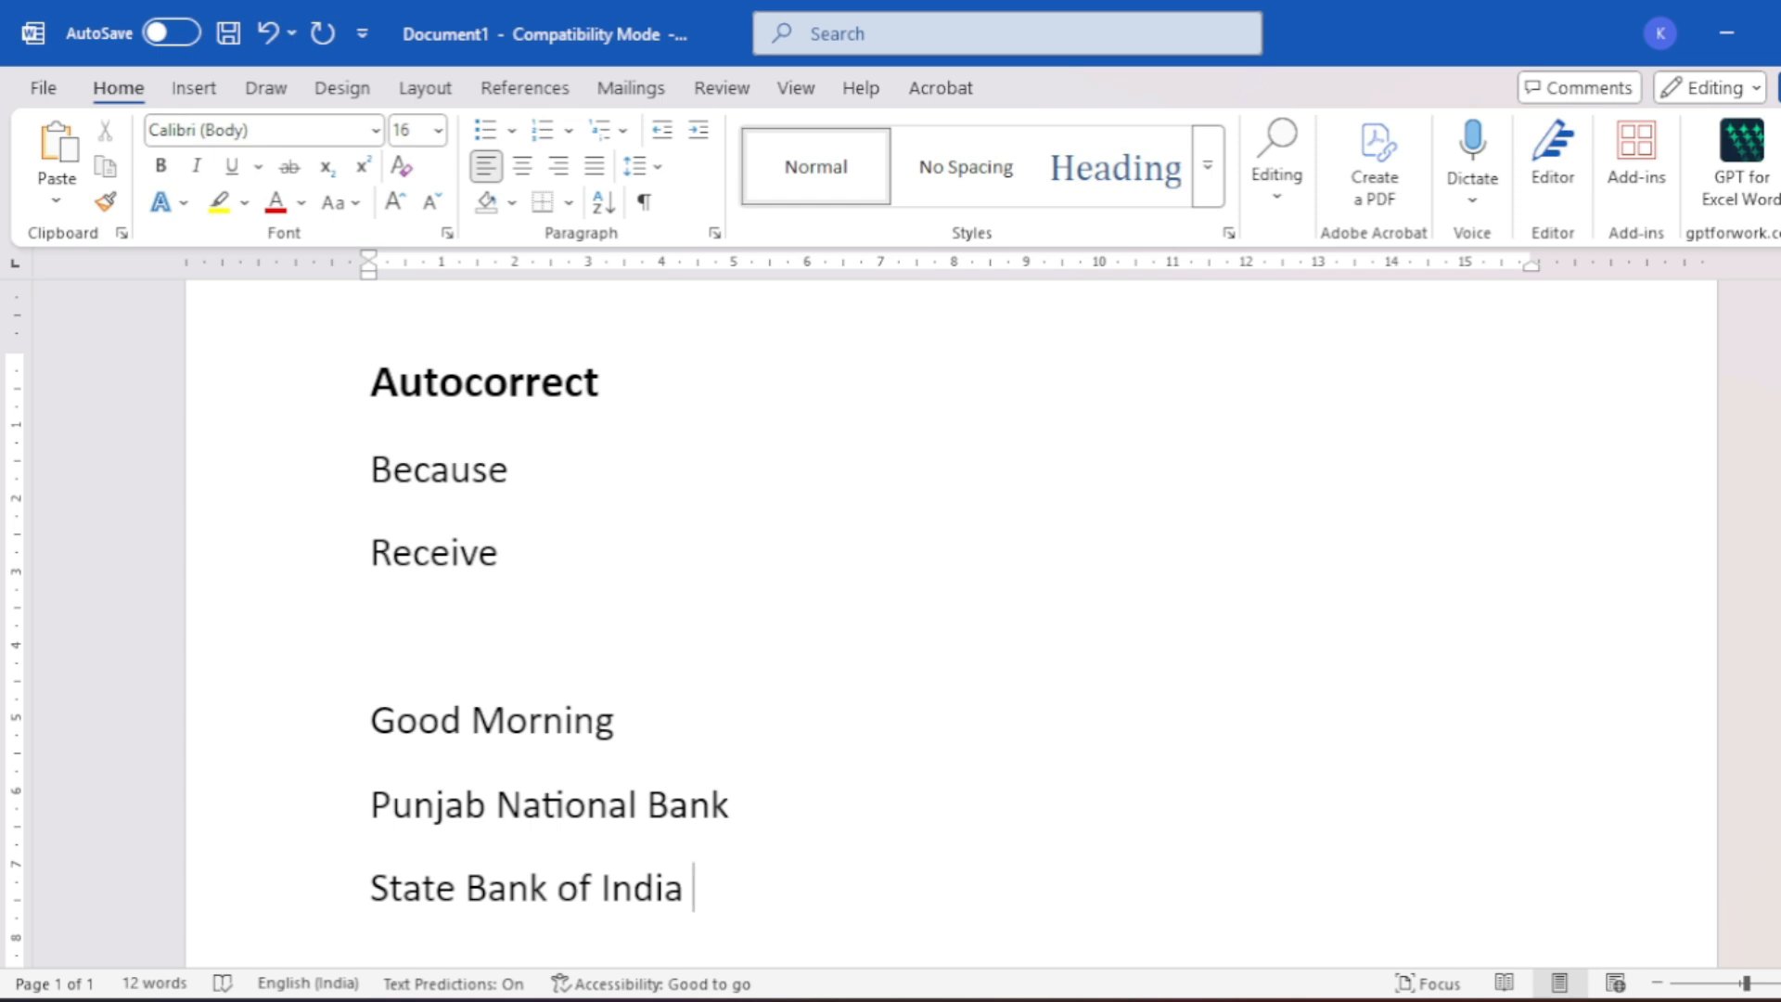
{"action": "key", "text": "Return"}
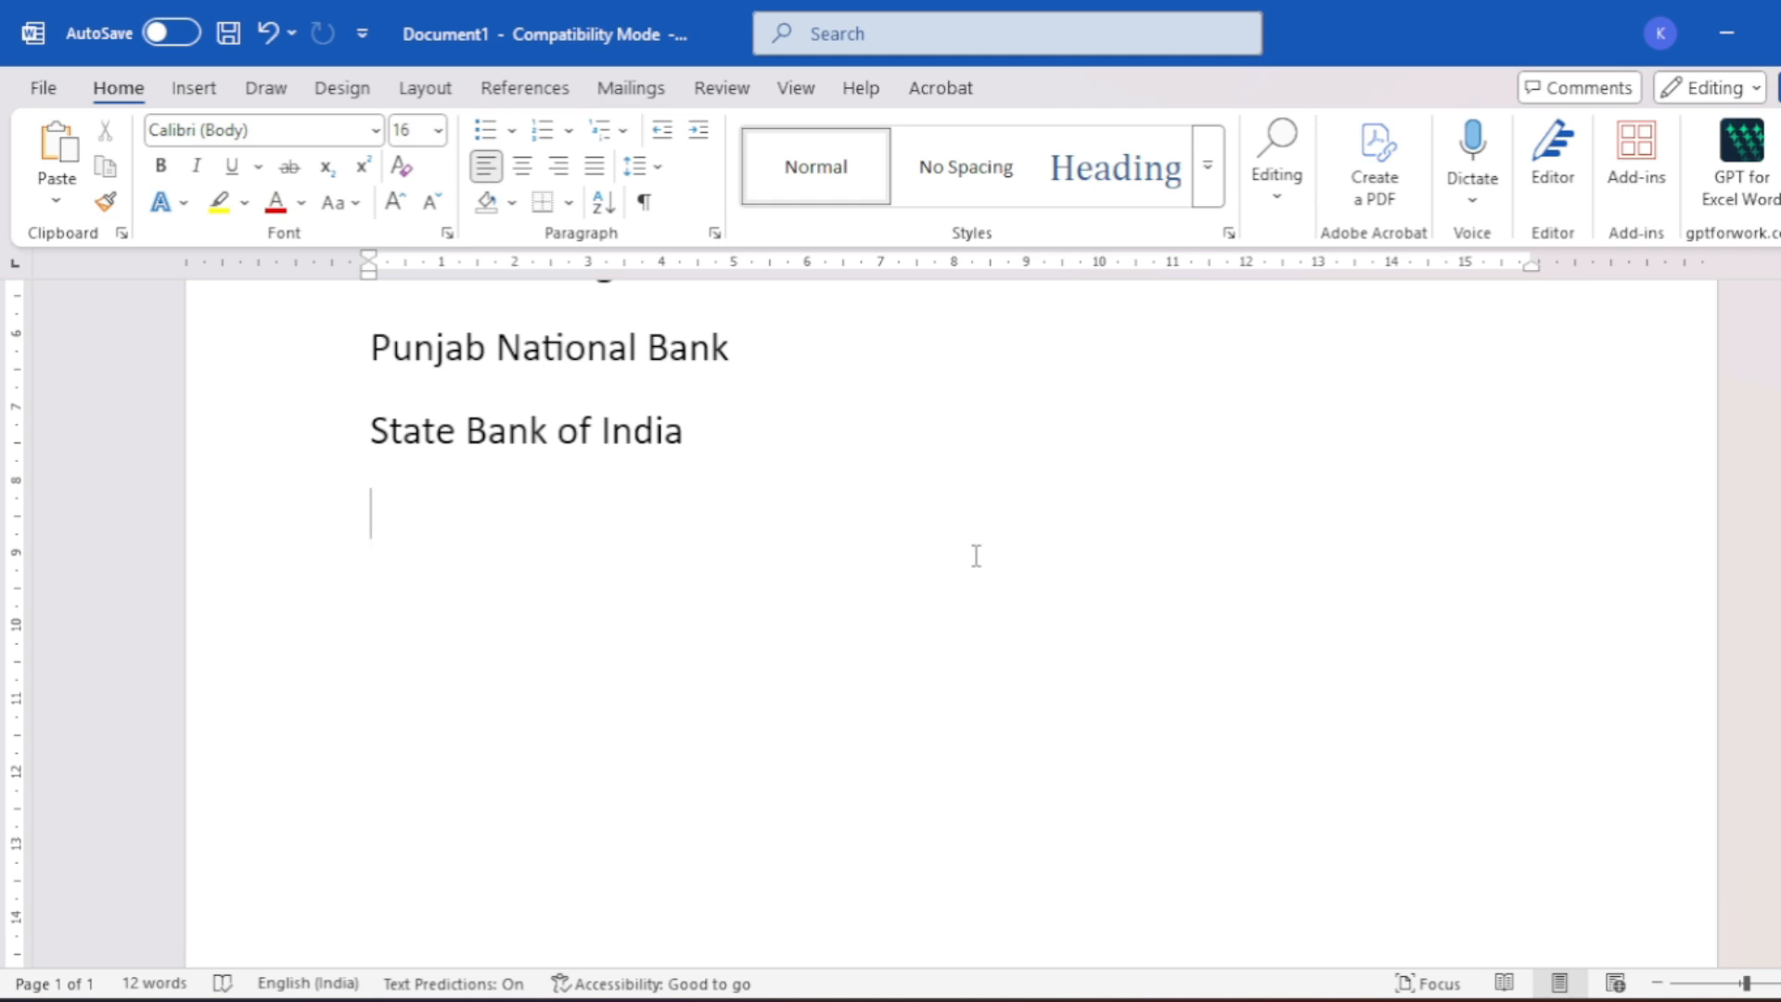
- Type 'Genius Pathway', then copy and paste it onto new lines
{"action": "type", "text": "Genius "}
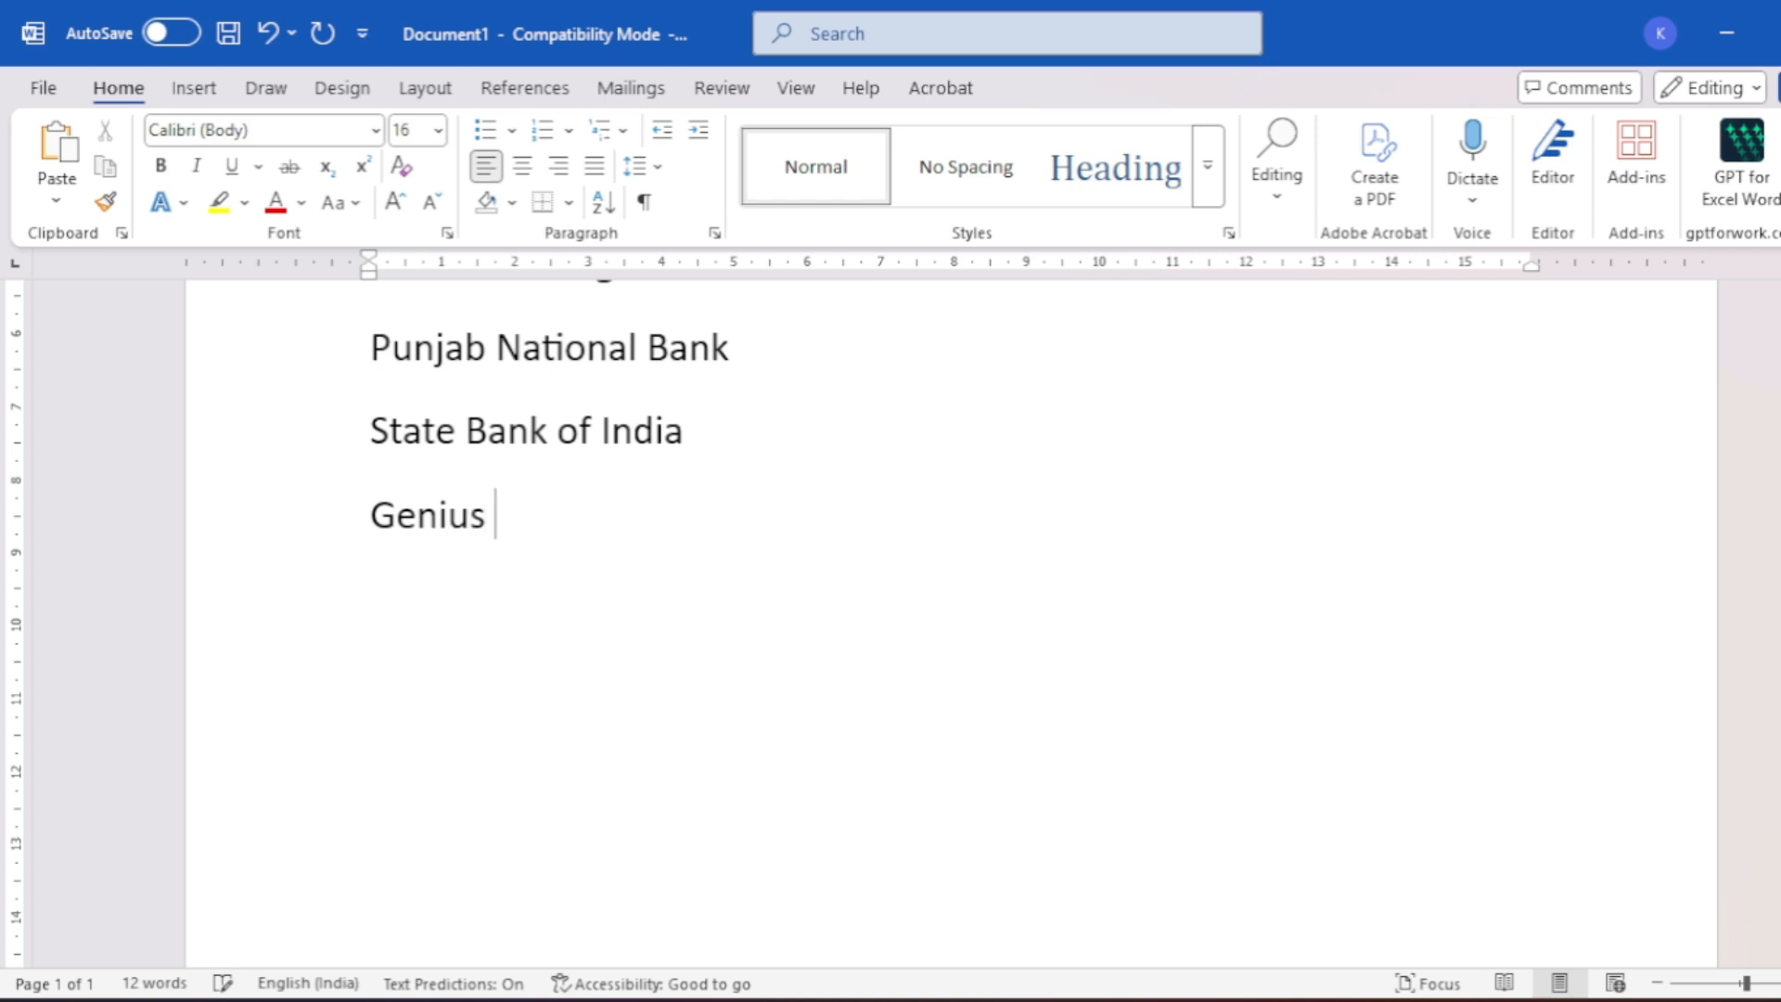
{"action": "type", "text": "Pathway"}
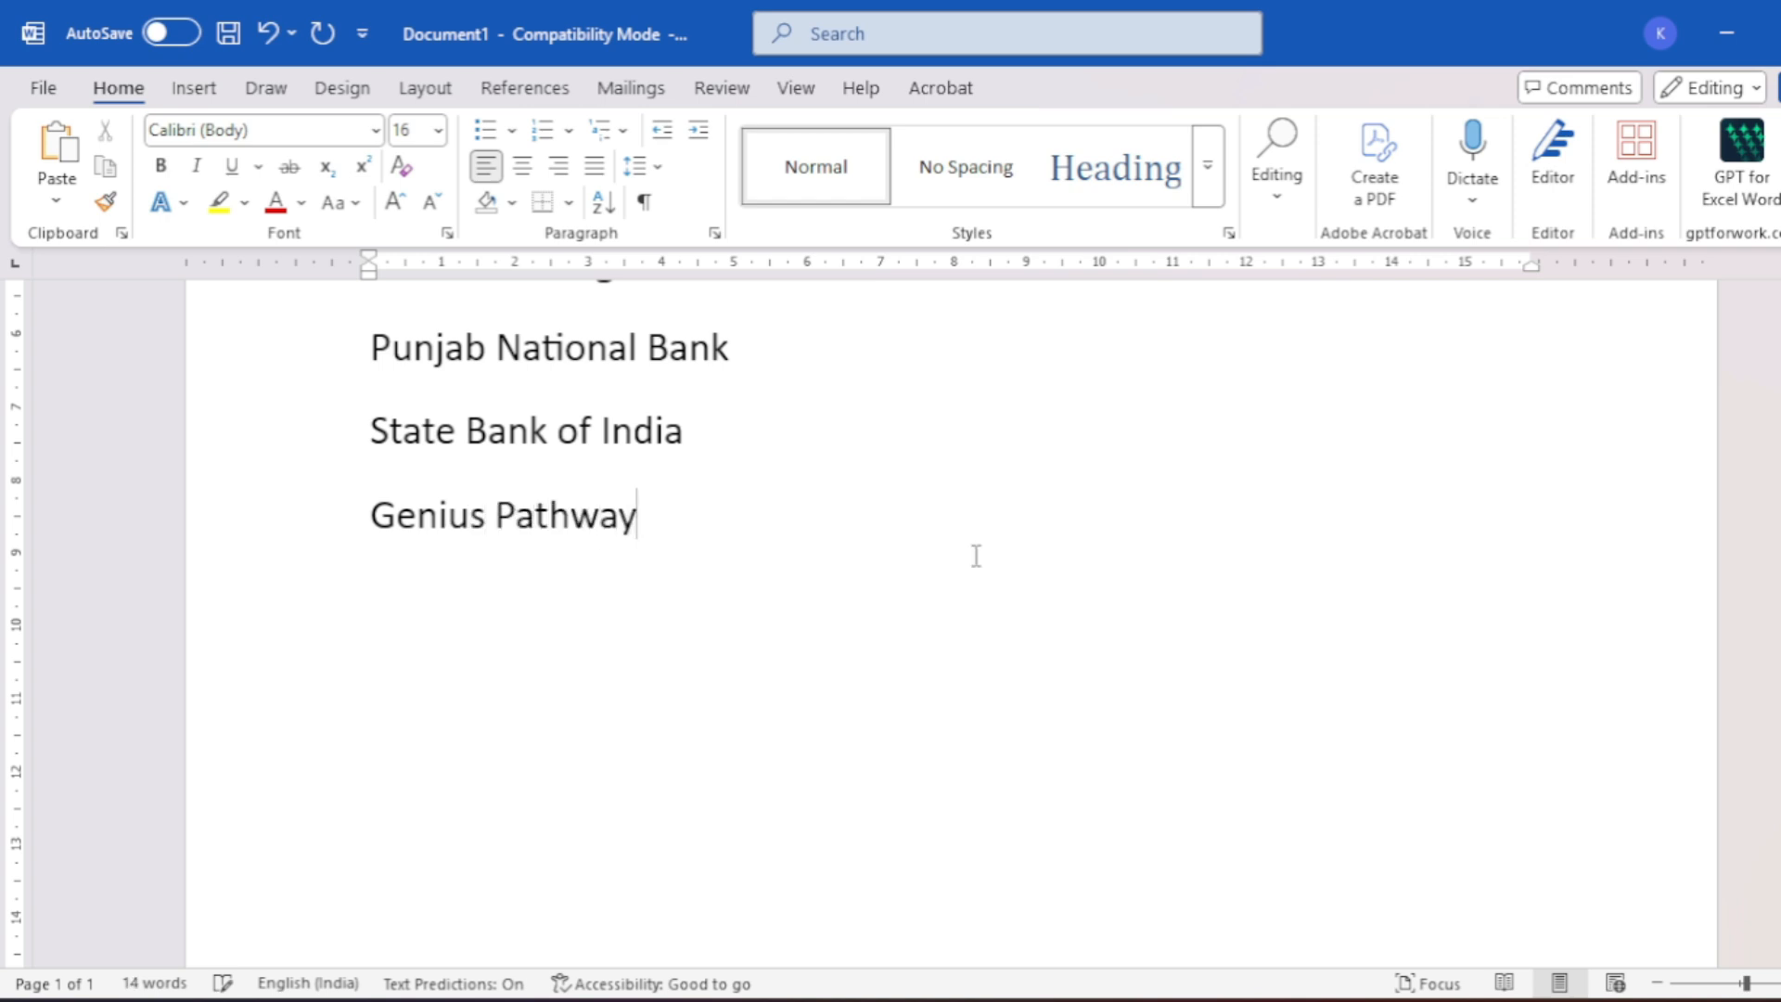
{"action": "key", "text": "ctrl+a"}
{"action": "left_click_drag", "start_coordinate": [648, 505], "coordinate": [358, 538]}
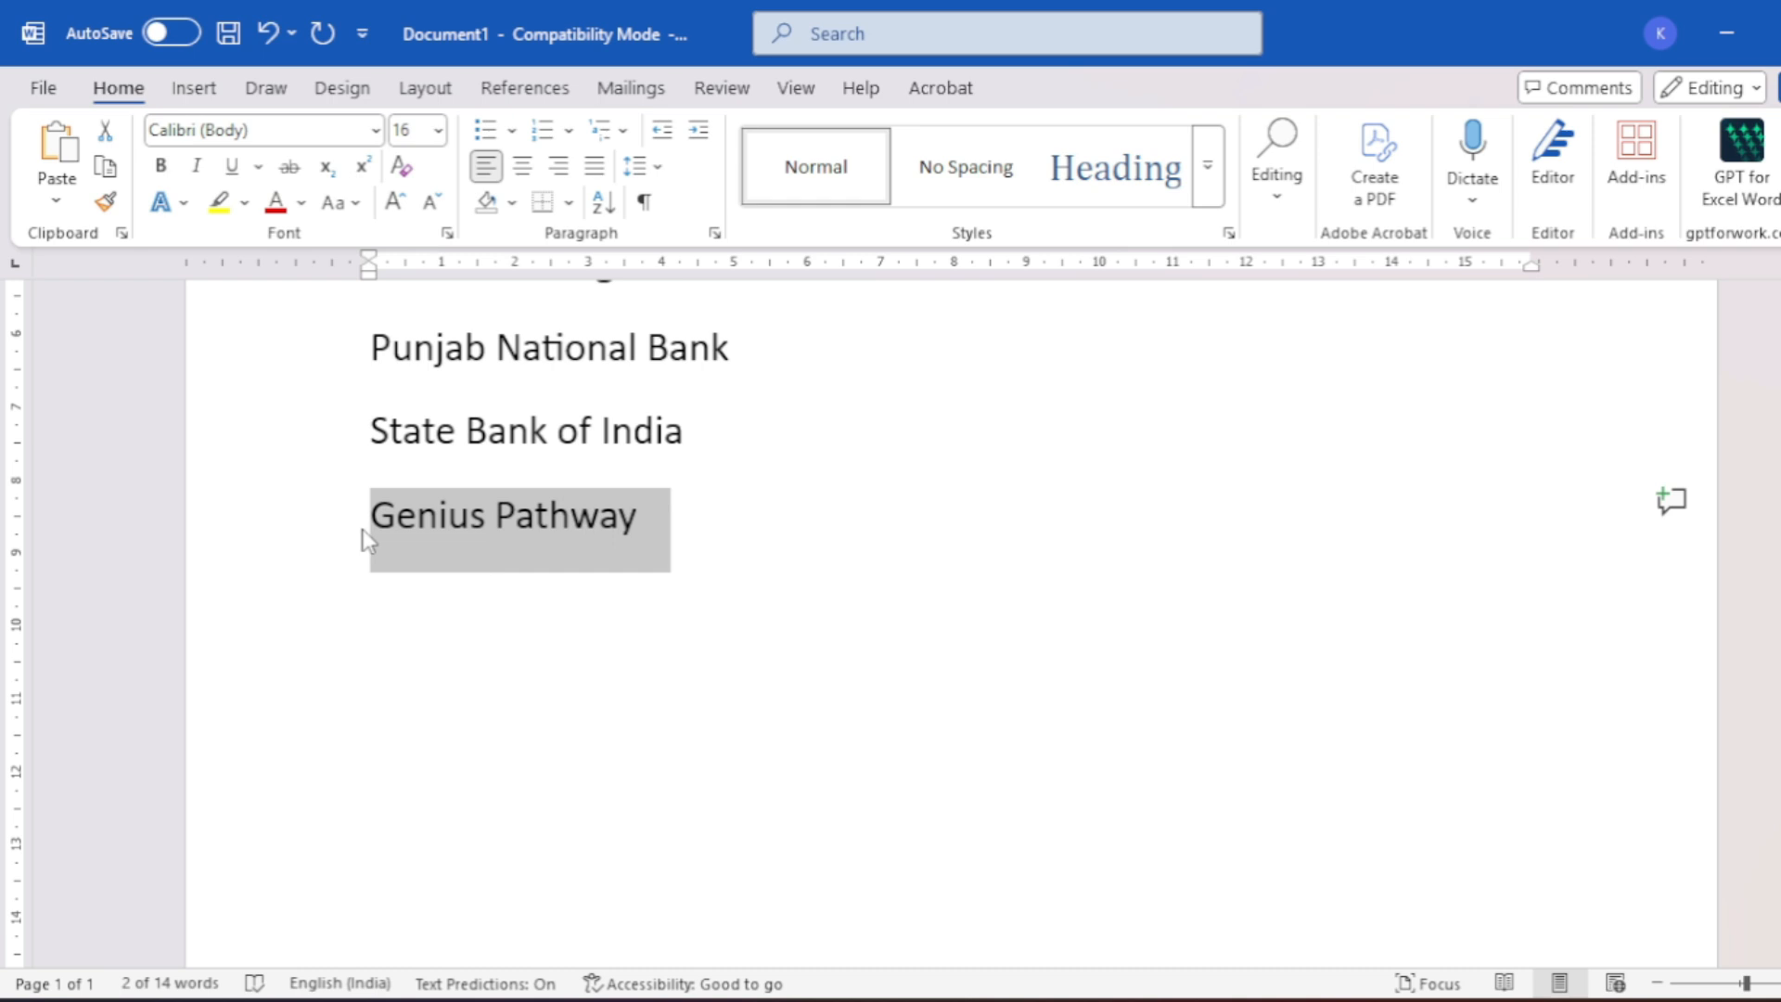
{"action": "key", "text": "ctrl+c"}
{"action": "key", "text": "ctrl+v"}
{"action": "key", "text": "ctrl+v"}
{"action": "key", "text": "ctrl+v"}
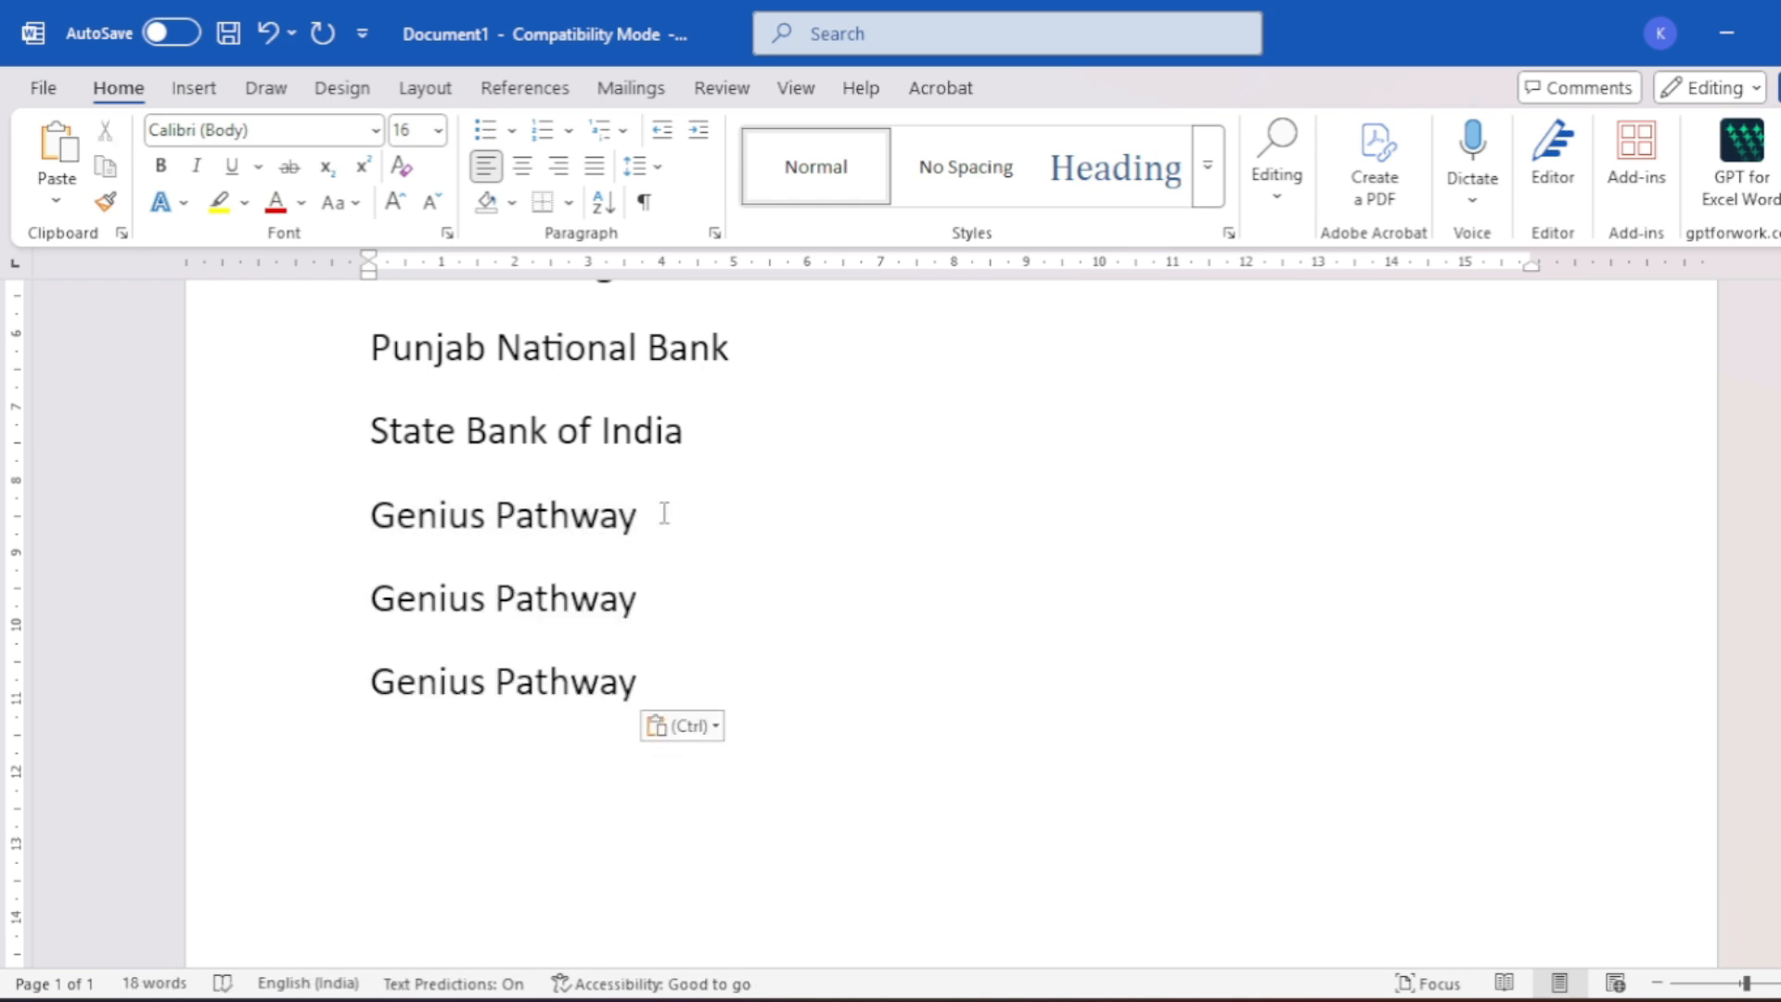
- Add (c) after the first Genius Pathway line and (R) after the second
{"action": "type", "text": "(c)"}
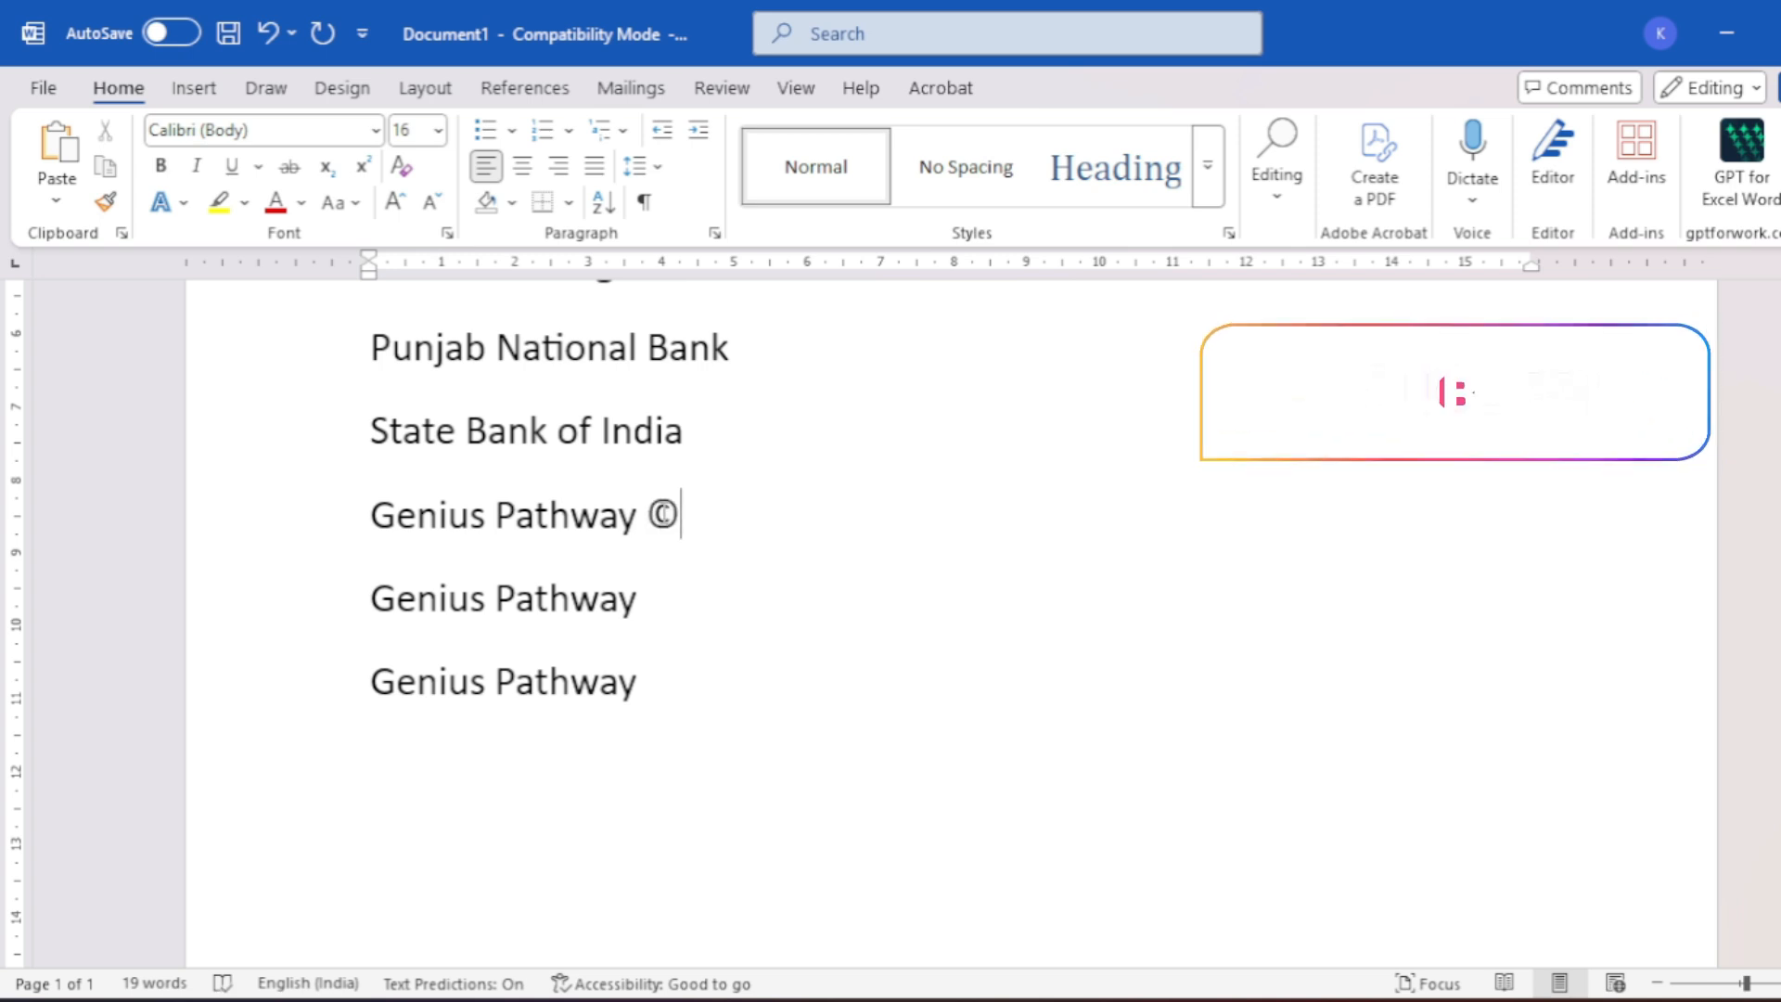
{"action": "key", "text": "Down"}
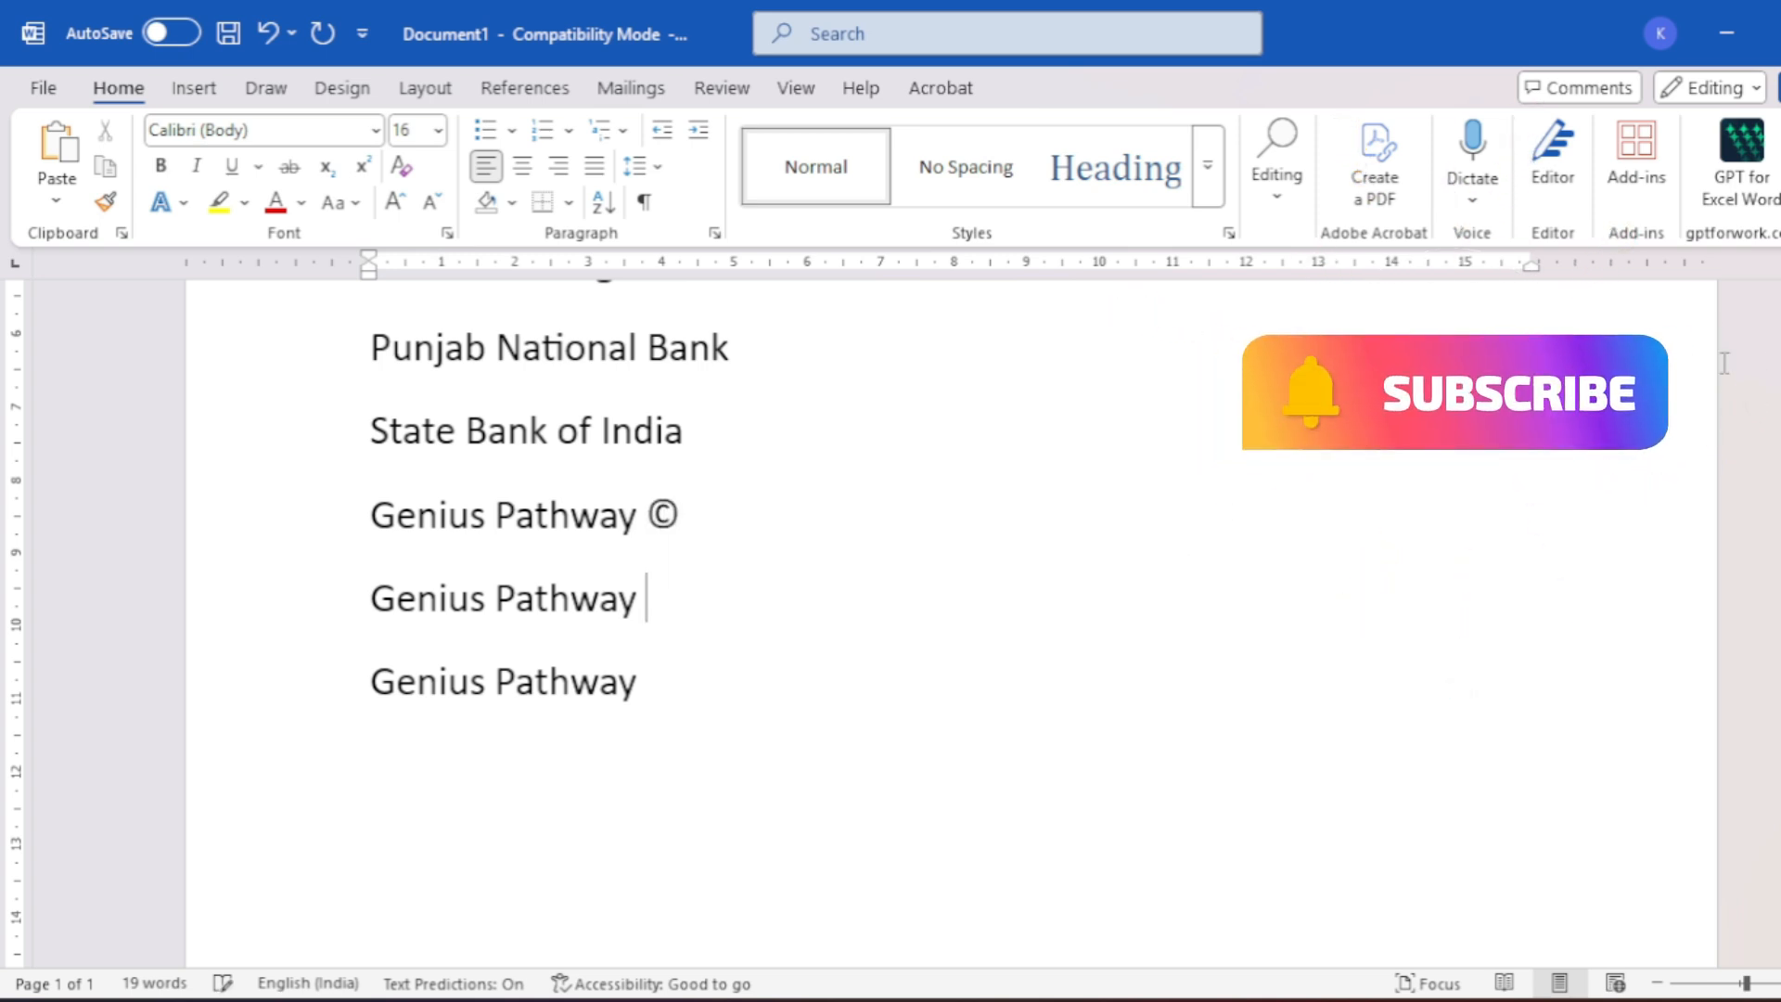
{"action": "type", "text": "("}
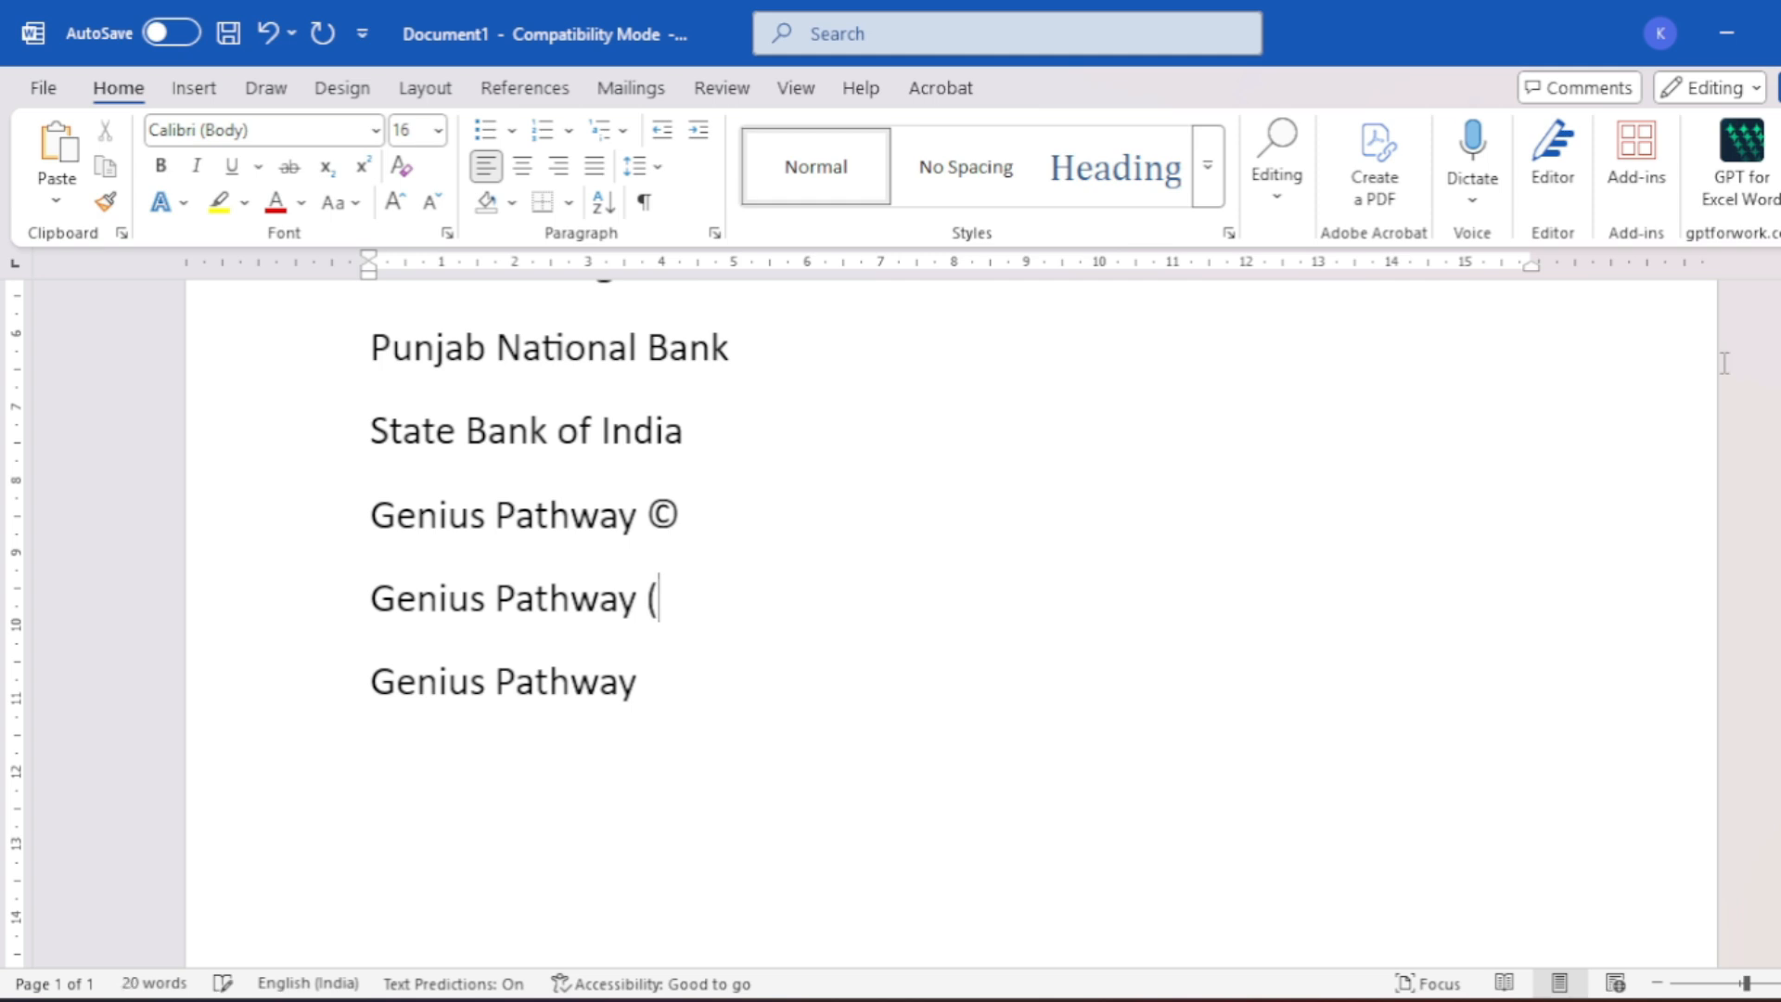
{"action": "type", "text": "R)"}
- Type (tm) after the third Genius Pathway line so it becomes ™
{"action": "scroll", "coordinate": [604, 664], "scroll_direction": "up", "scroll_amount": 1}
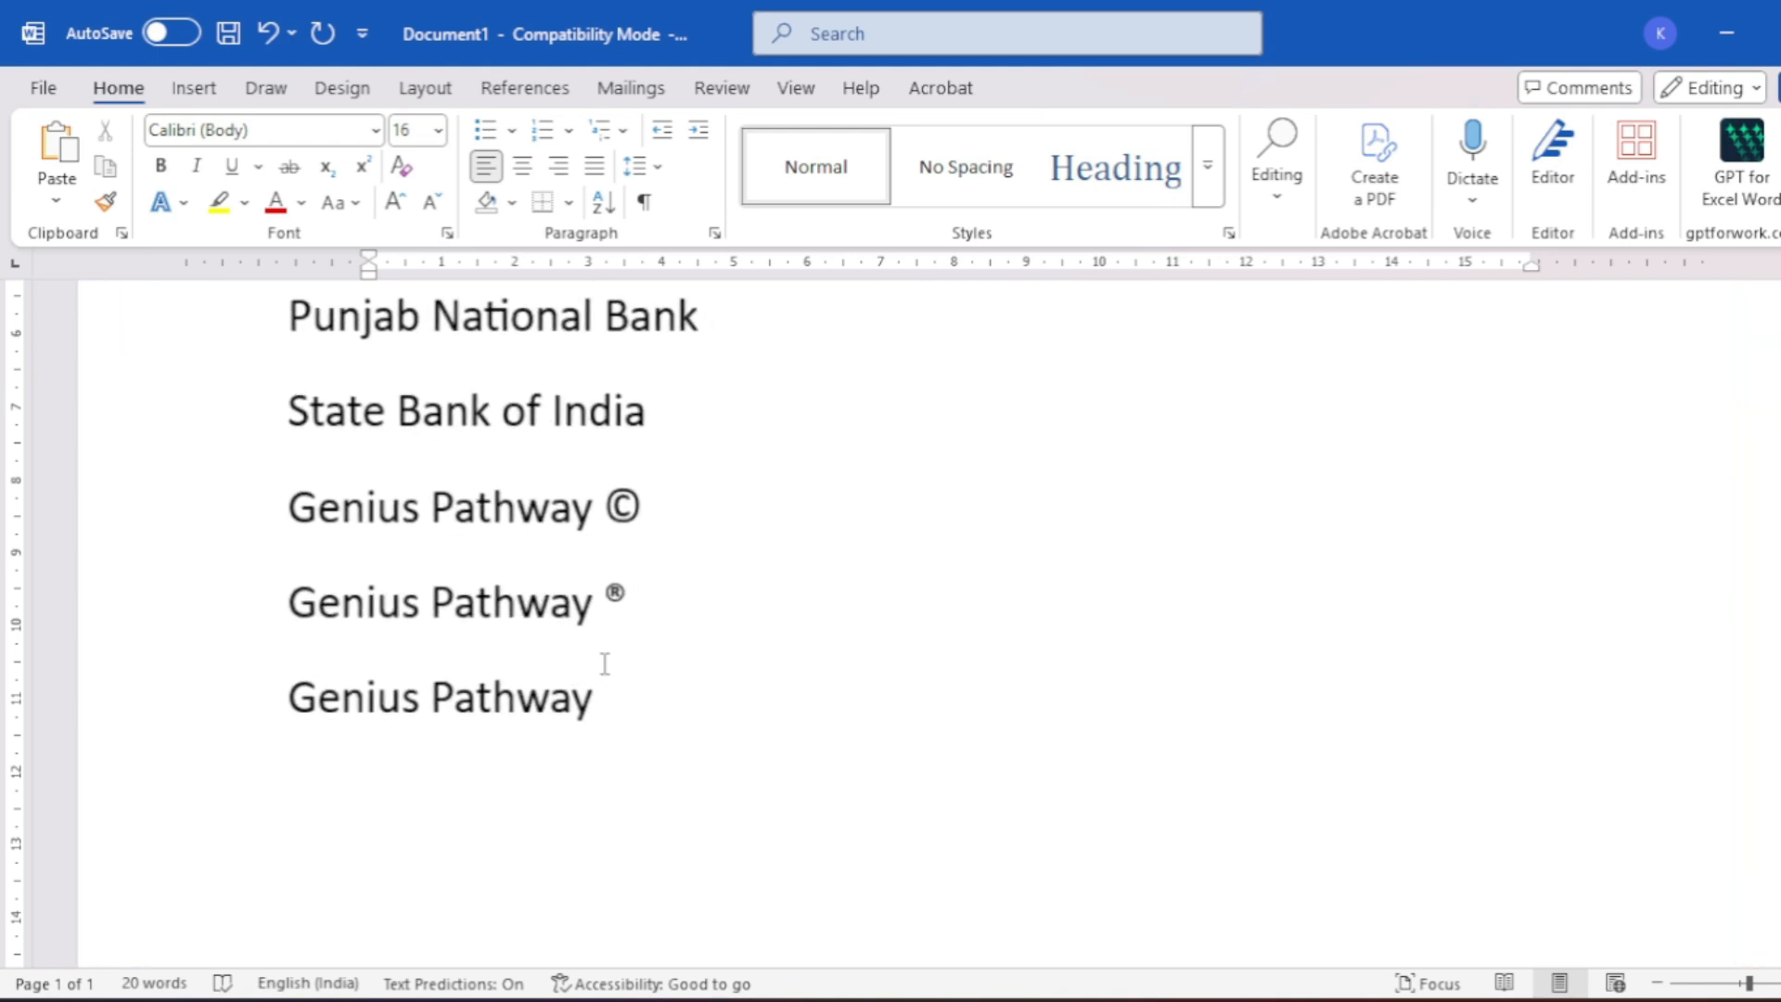
{"action": "scroll", "coordinate": [605, 664], "scroll_direction": "up", "scroll_amount": 1}
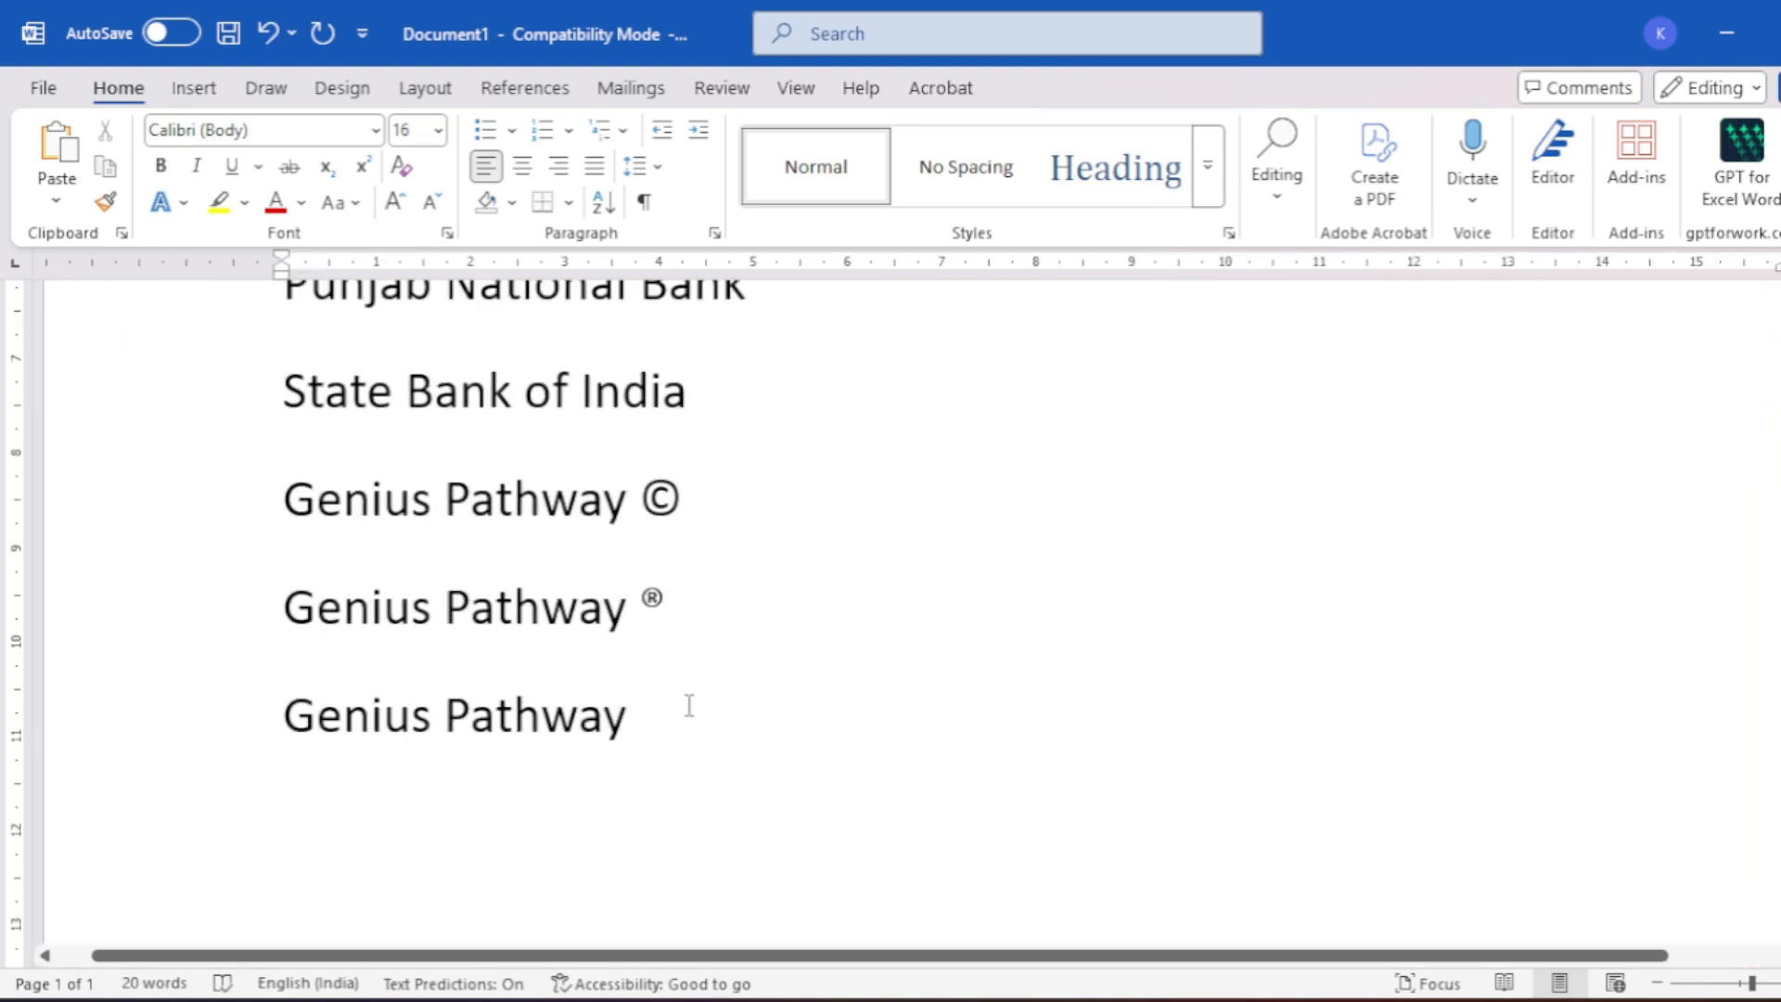
{"action": "type", "text": "(tm)"}
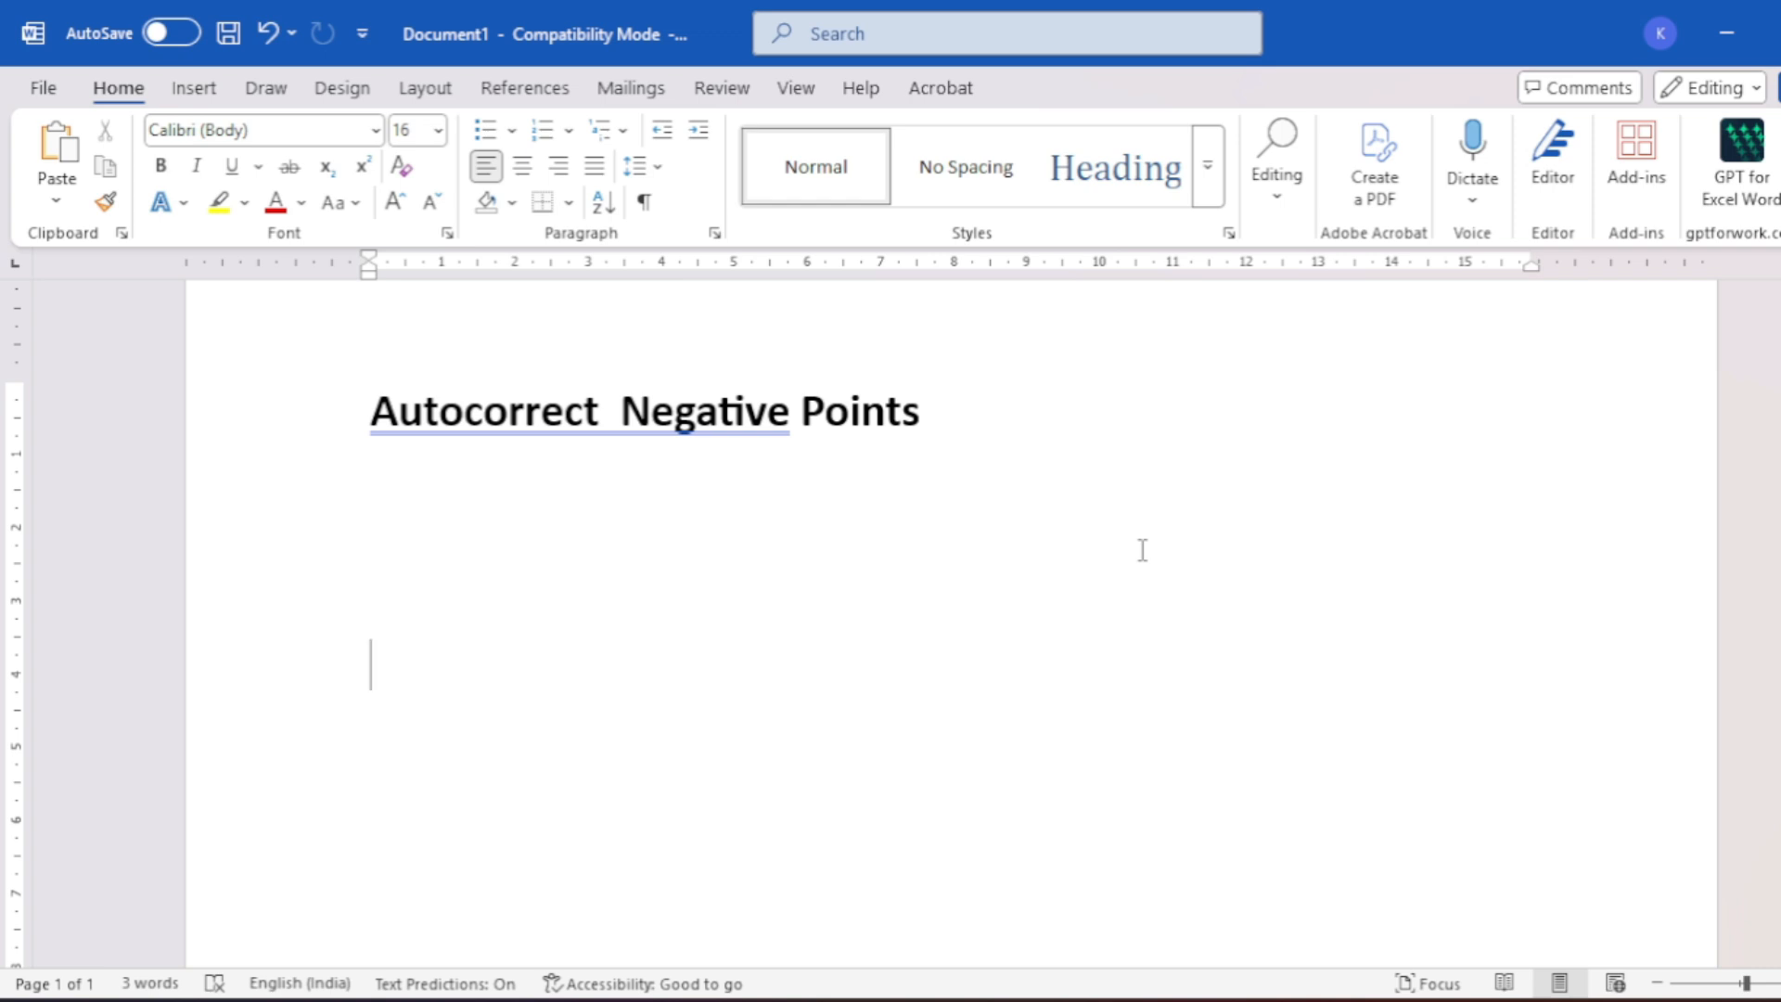
- Replace the misspelled 'Loose' with 'Lose Connection.' and start a new line
{"action": "type", "text": "Loose"}
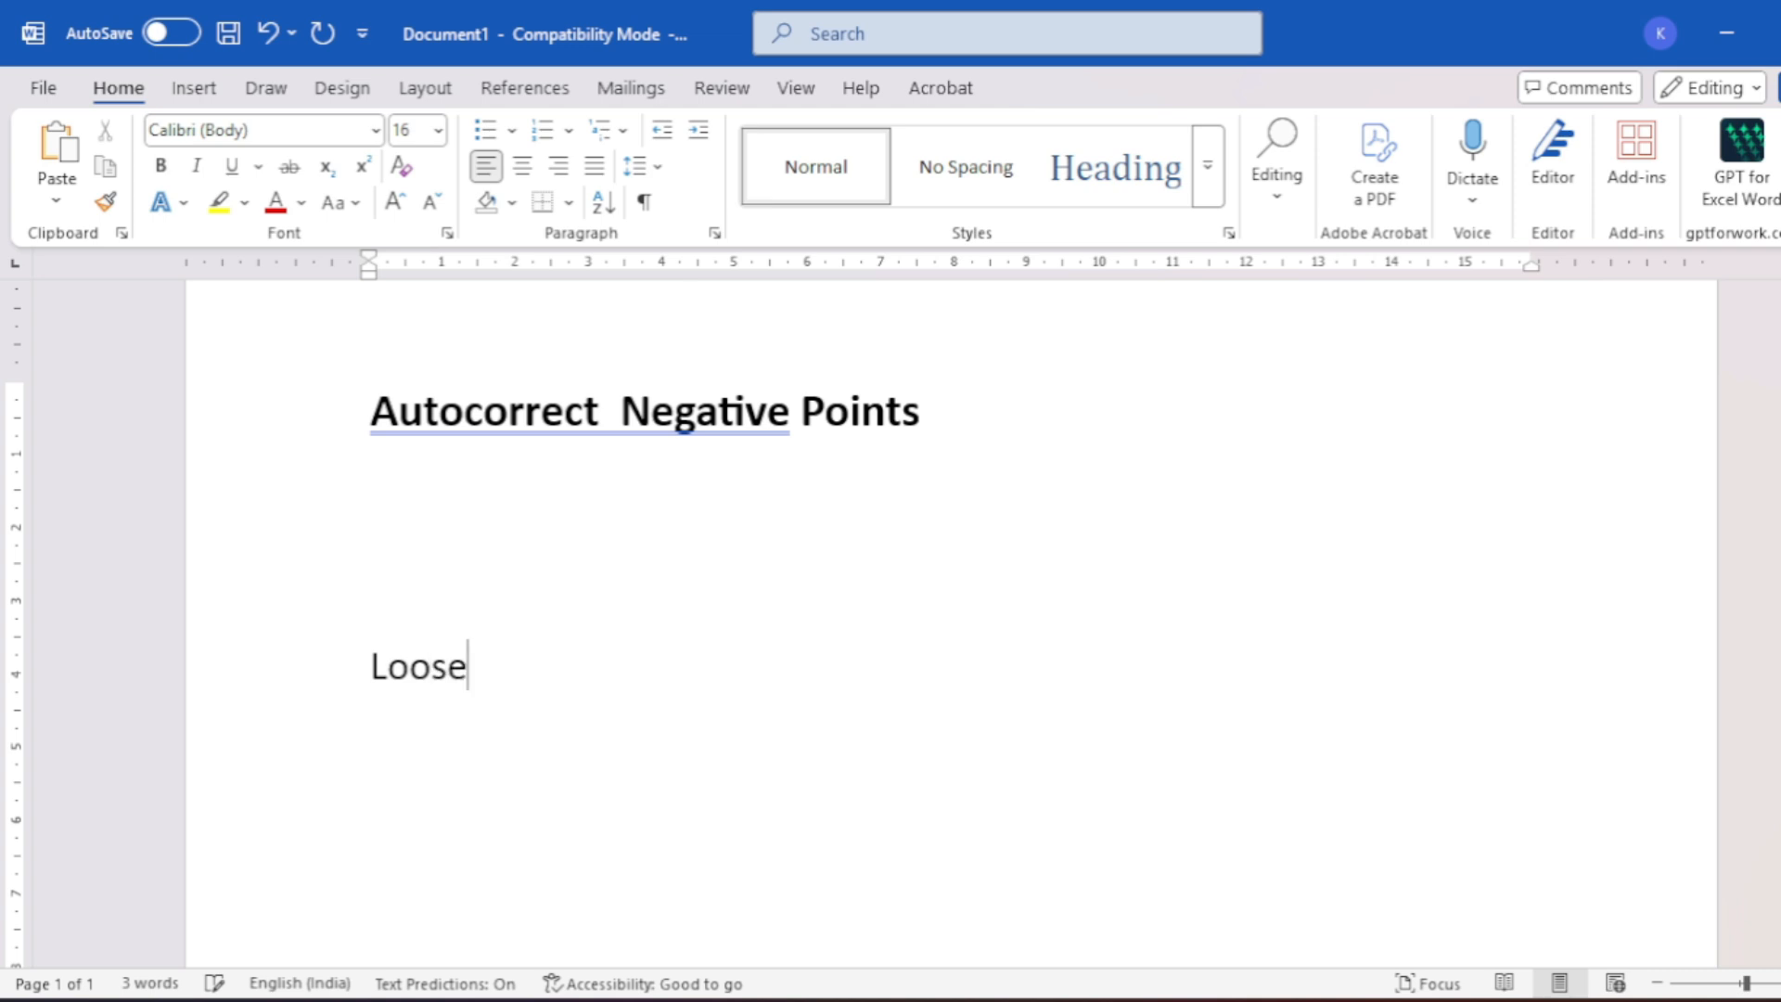
{"action": "key", "text": "BackSpace"}
{"action": "key", "text": "BackSpace"}
{"action": "key", "text": "BackSpace"}
{"action": "key", "text": "BackSpace"}
{"action": "key", "text": "BackSpace"}
{"action": "key", "text": "BackSpace"}
{"action": "key", "text": "BackSpace"}
{"action": "type", "text": "Los"}
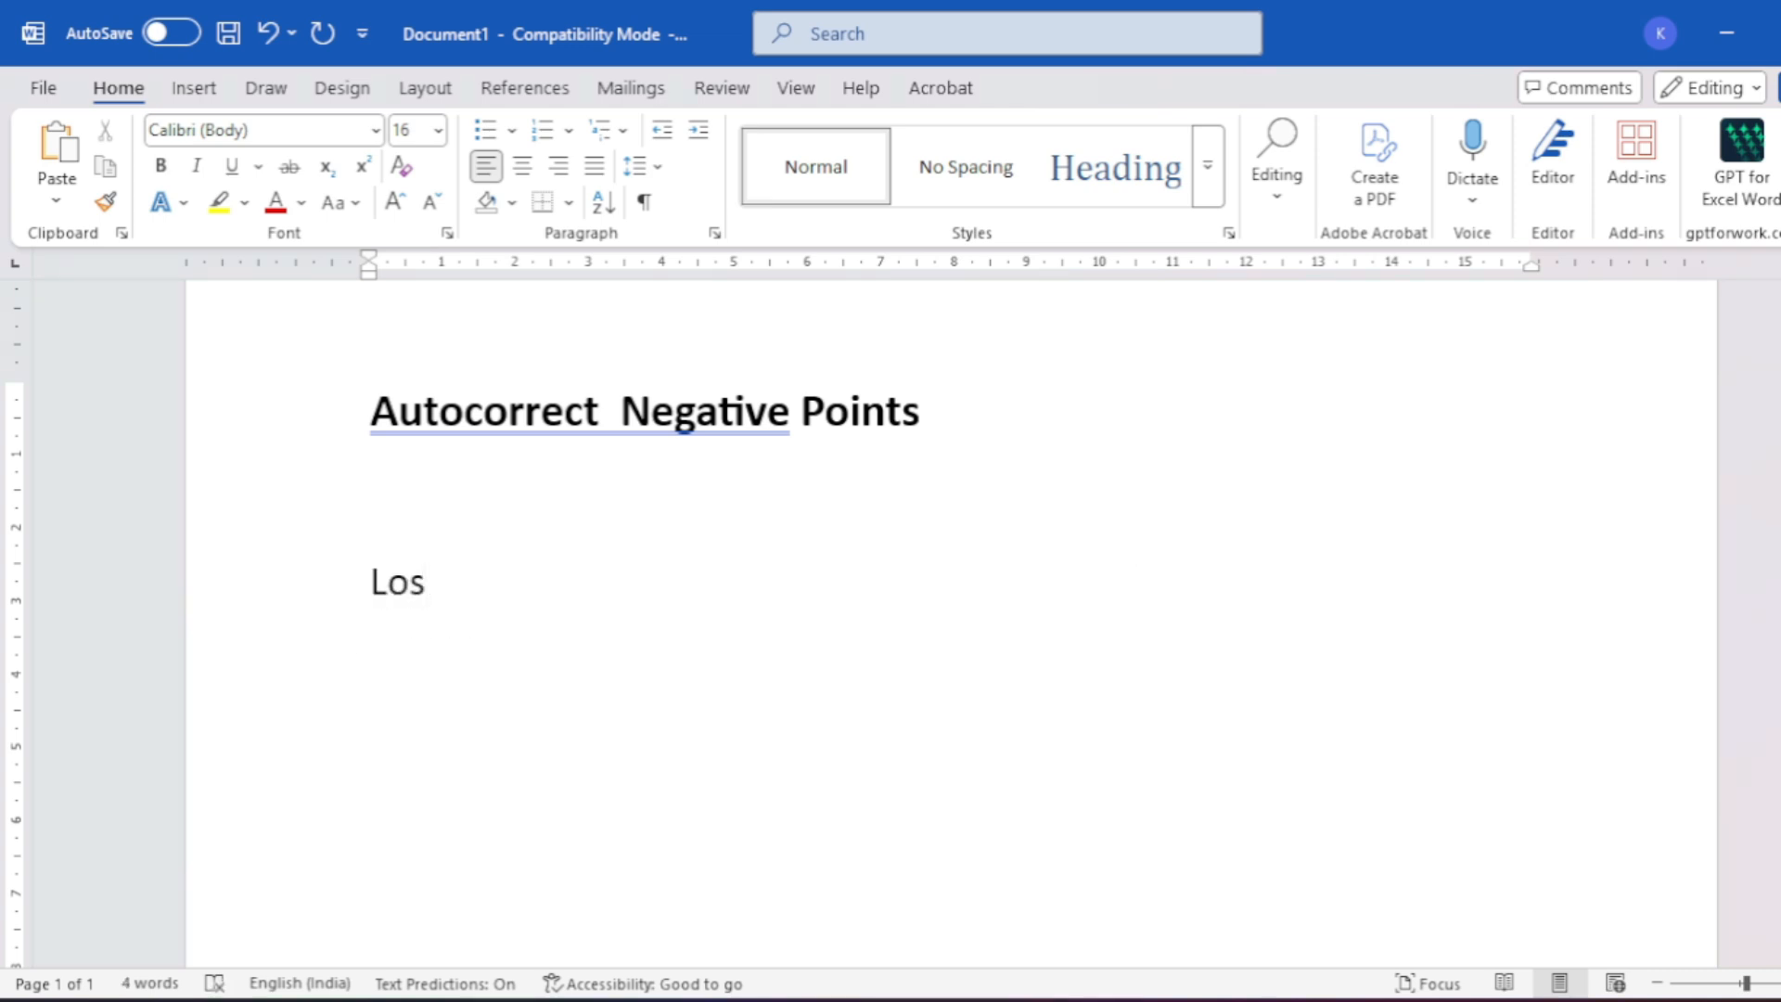
{"action": "key", "text": "BackSpace"}
{"action": "type", "text": "ose Connect"}
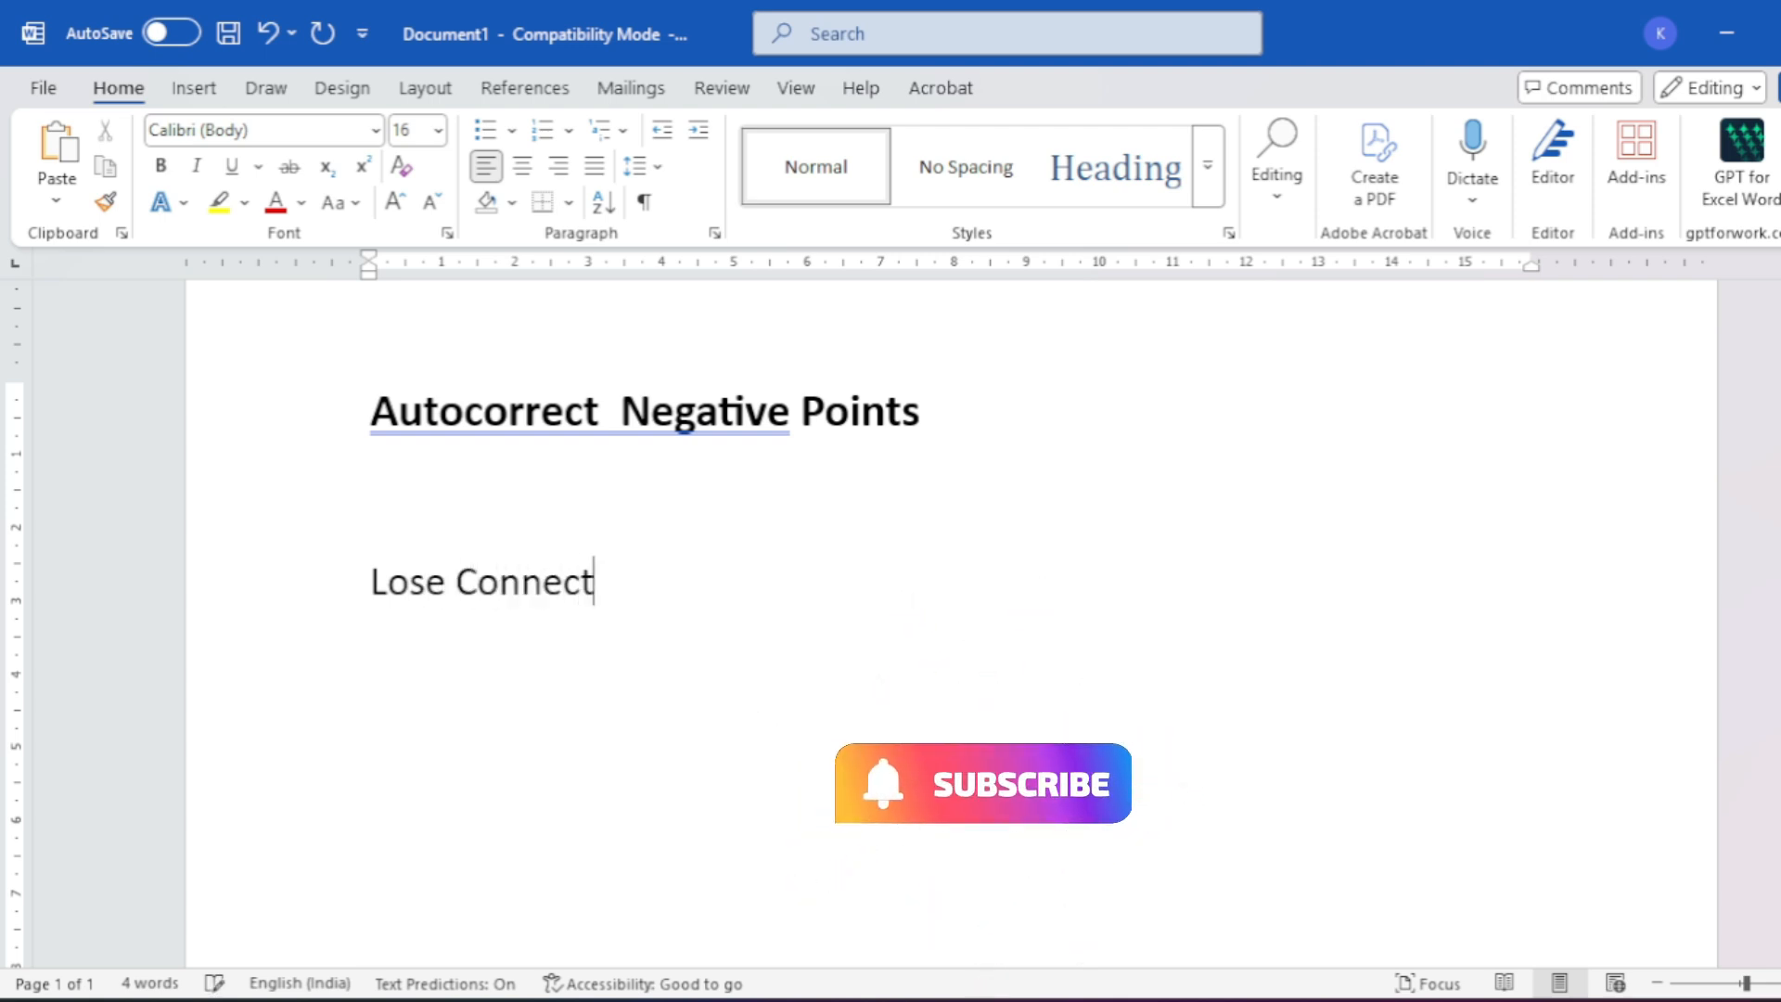
{"action": "type", "text": "ion."}
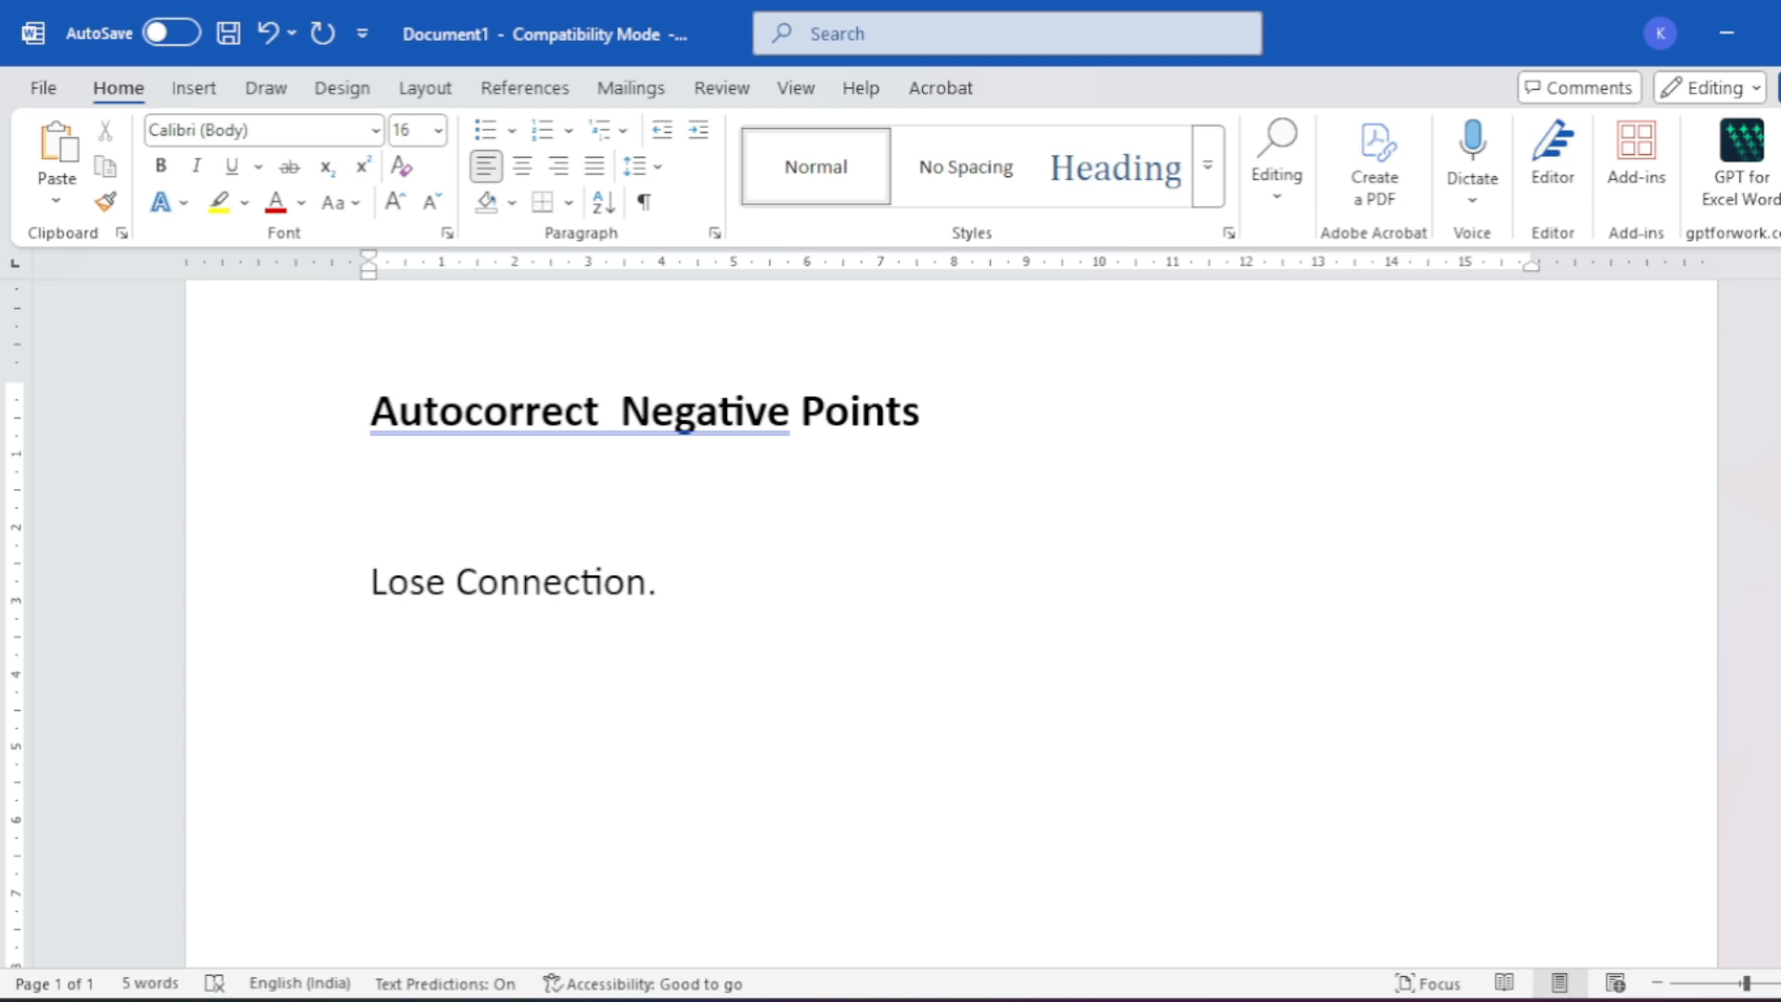
{"action": "key", "text": "Return"}
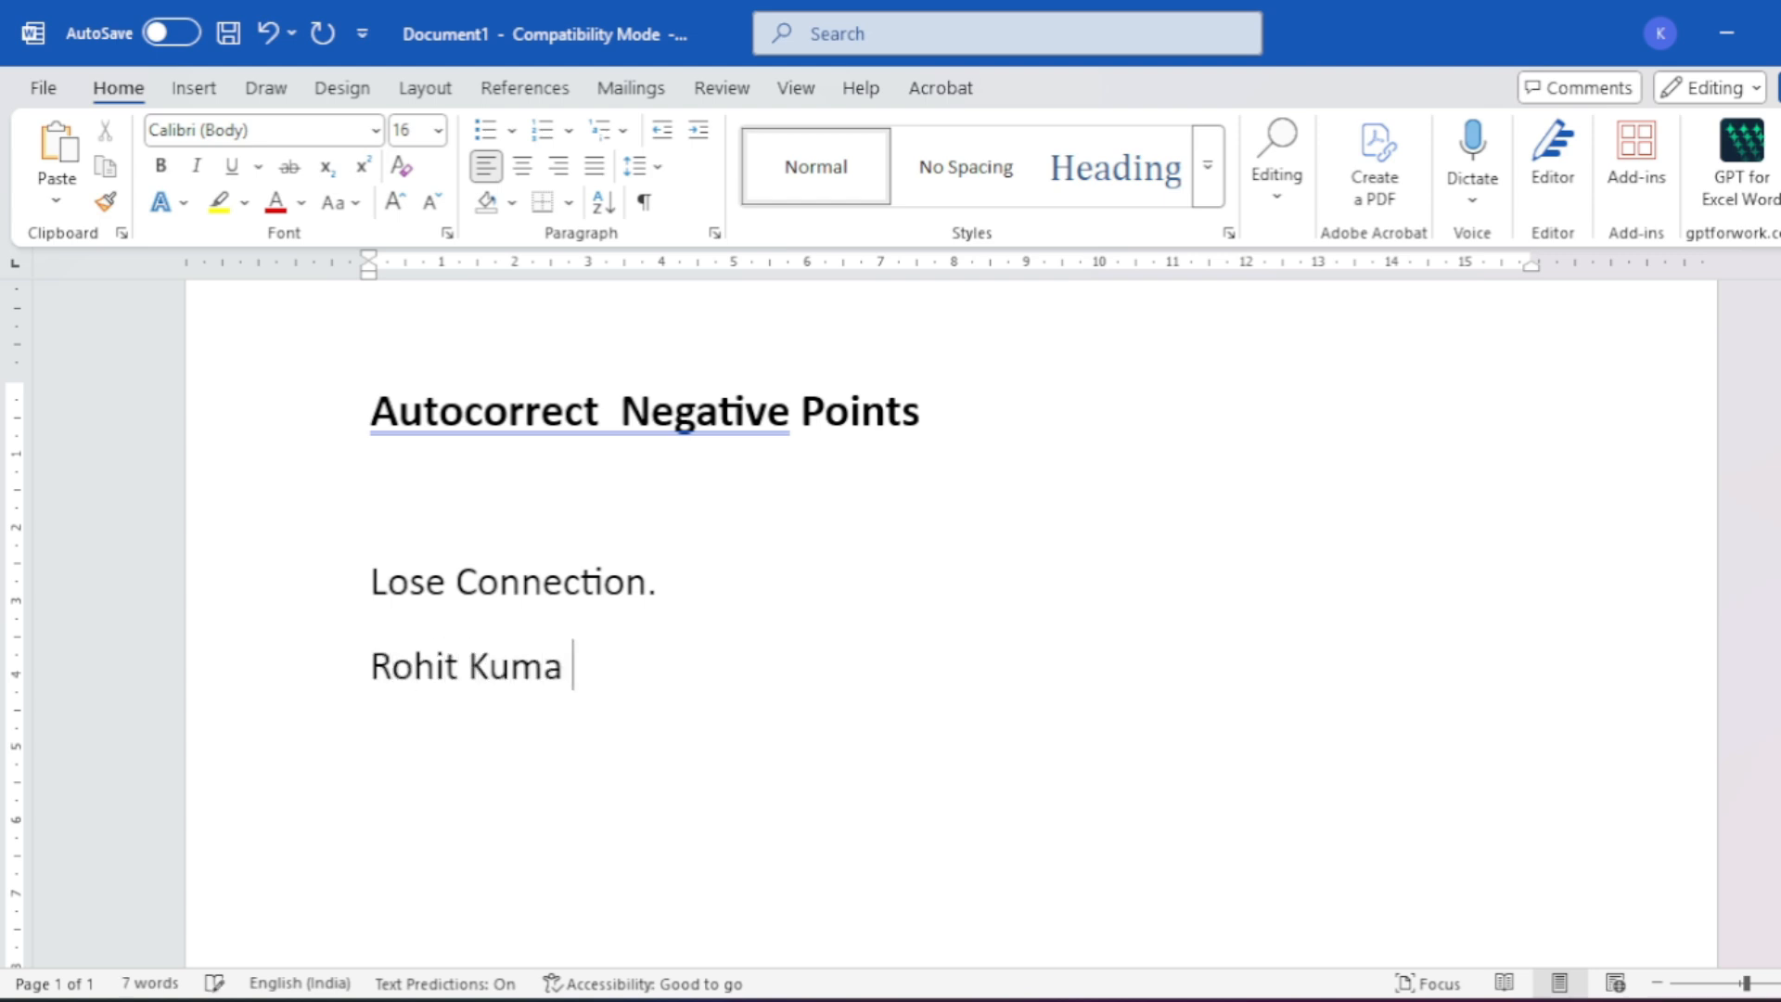
- Type a person's name followed by '- GM', which expands to '– Good Morning'
{"action": "type", "text": "r "}
{"action": "type", "text": "- "}
{"action": "type", "text": "G"}
{"action": "type", "text": "M"}
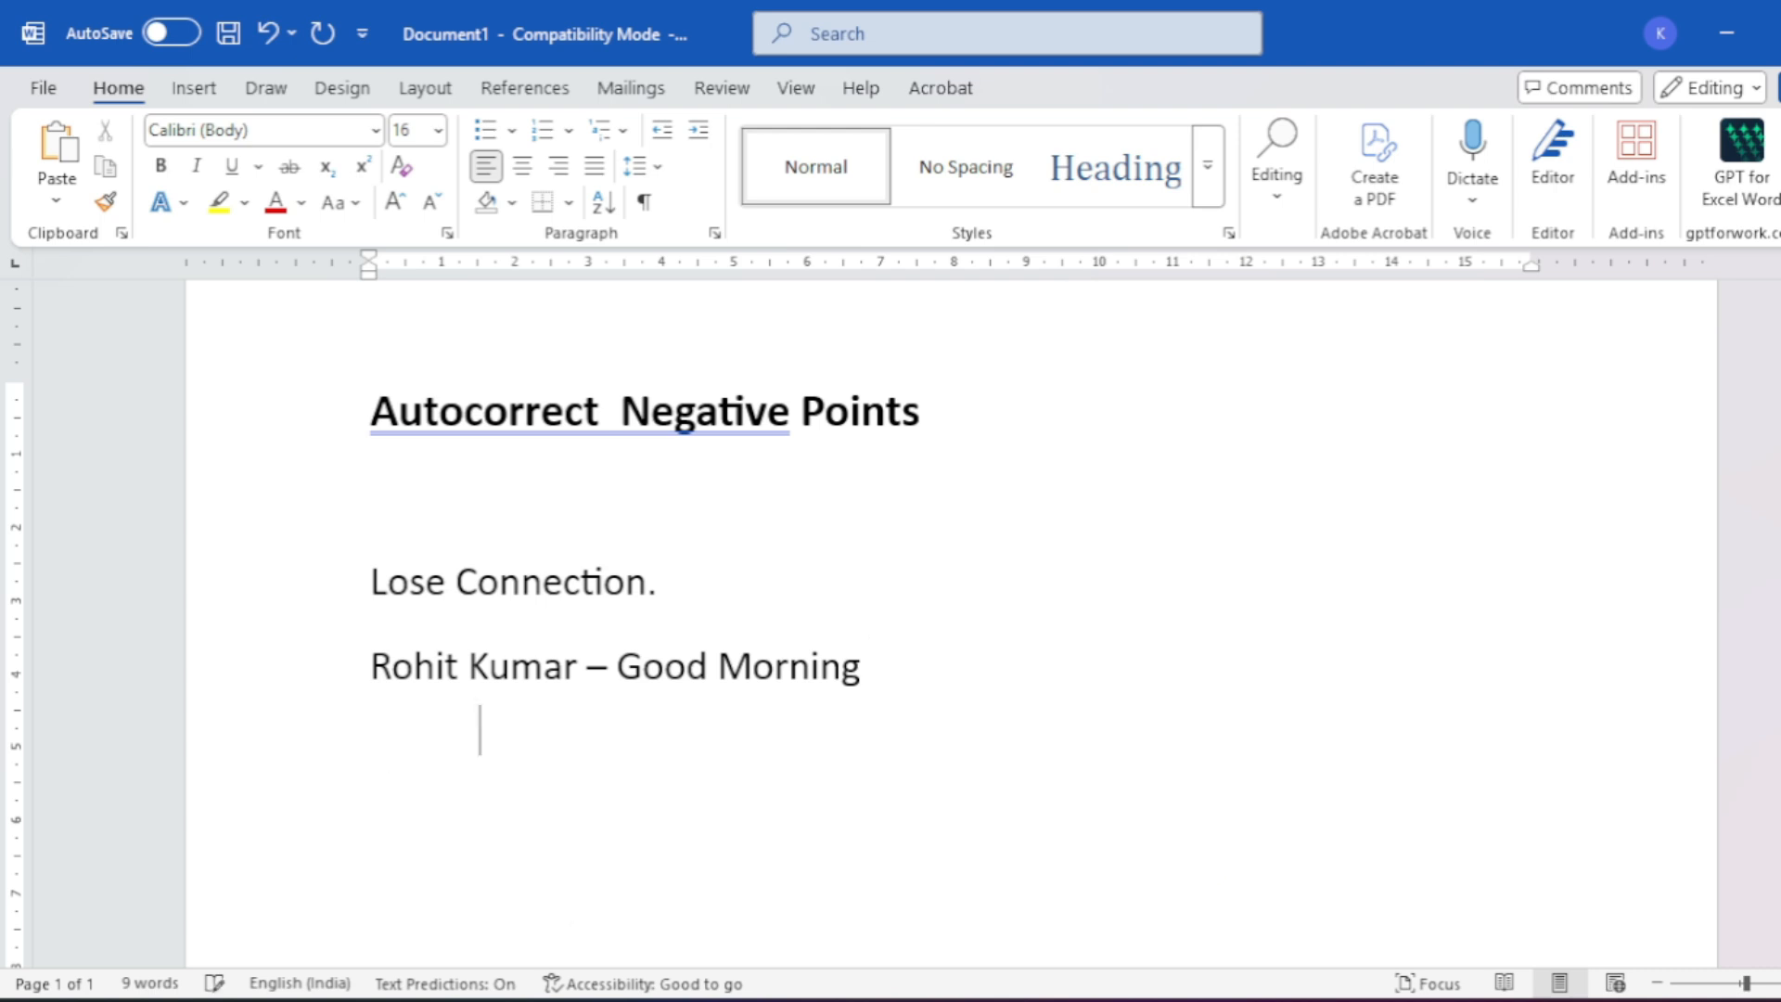
{"action": "key", "text": "Return"}
- Add a line reading 'DCA' and start a new line below it
{"action": "type", "text": "d"}
{"action": "key", "text": "BackSpace"}
{"action": "type", "text": "DCA"}
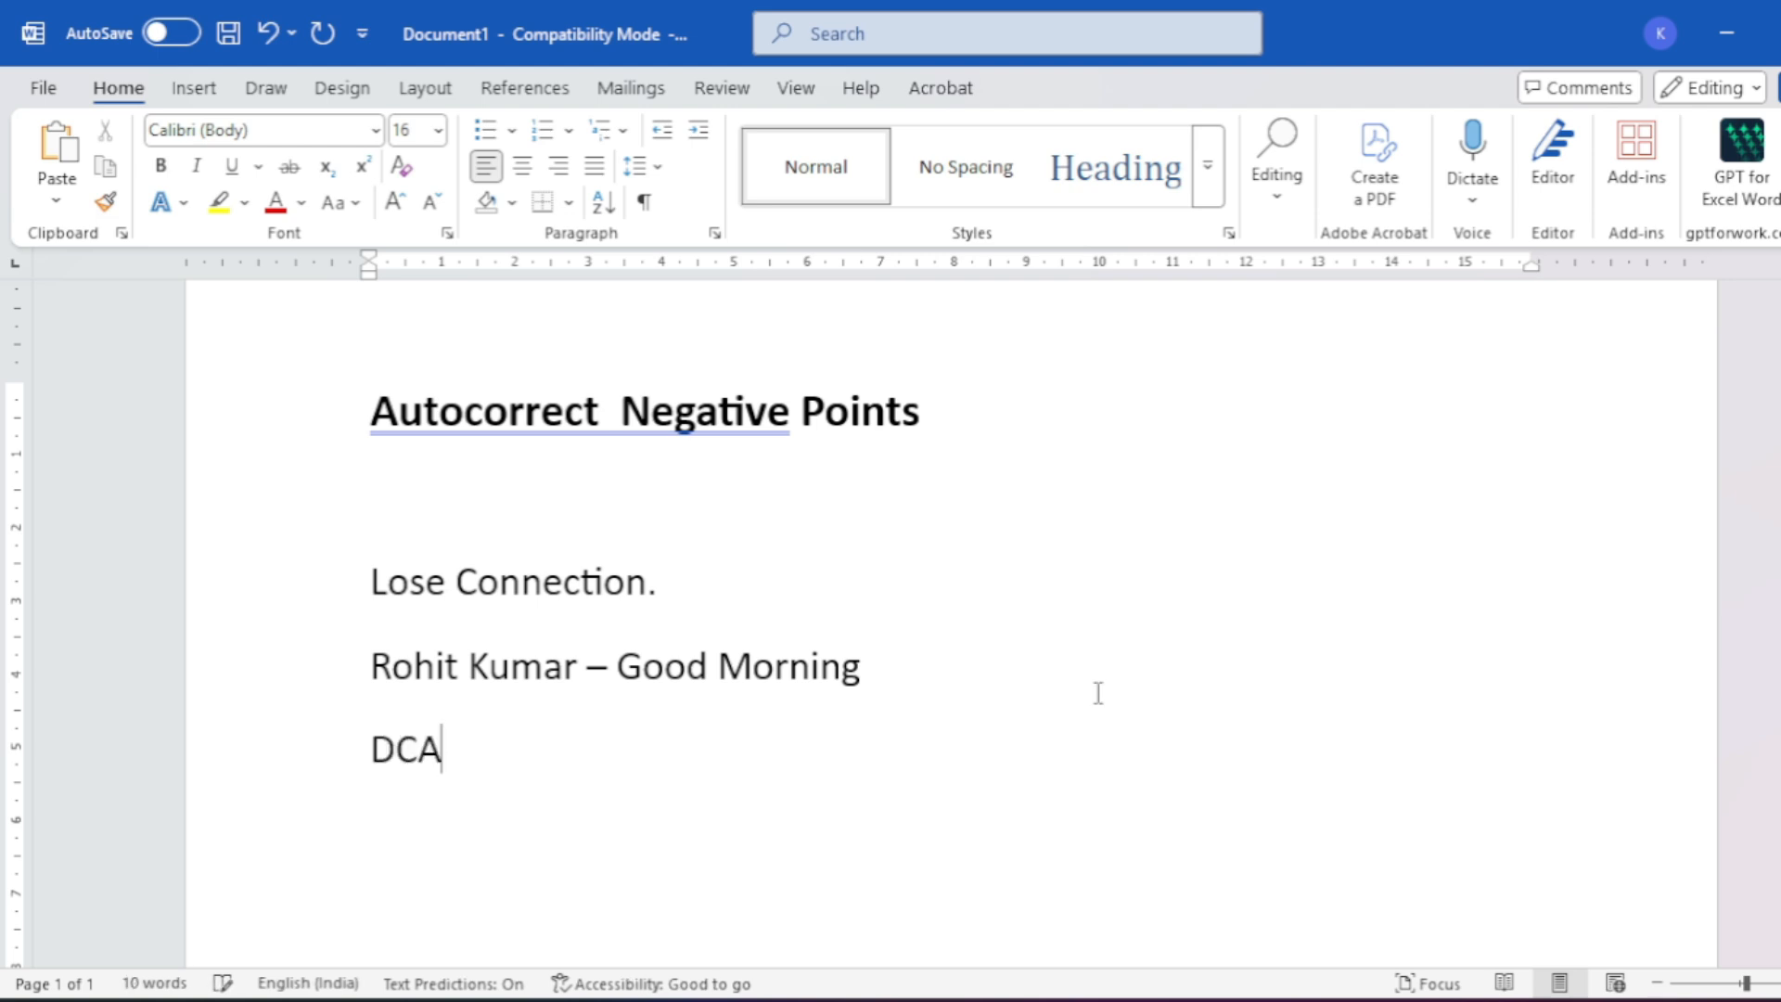
{"action": "key", "text": "Return"}
- Open AutoCorrect Options from File > Options > Proofing
{"action": "left_click", "coordinate": [52, 90]}
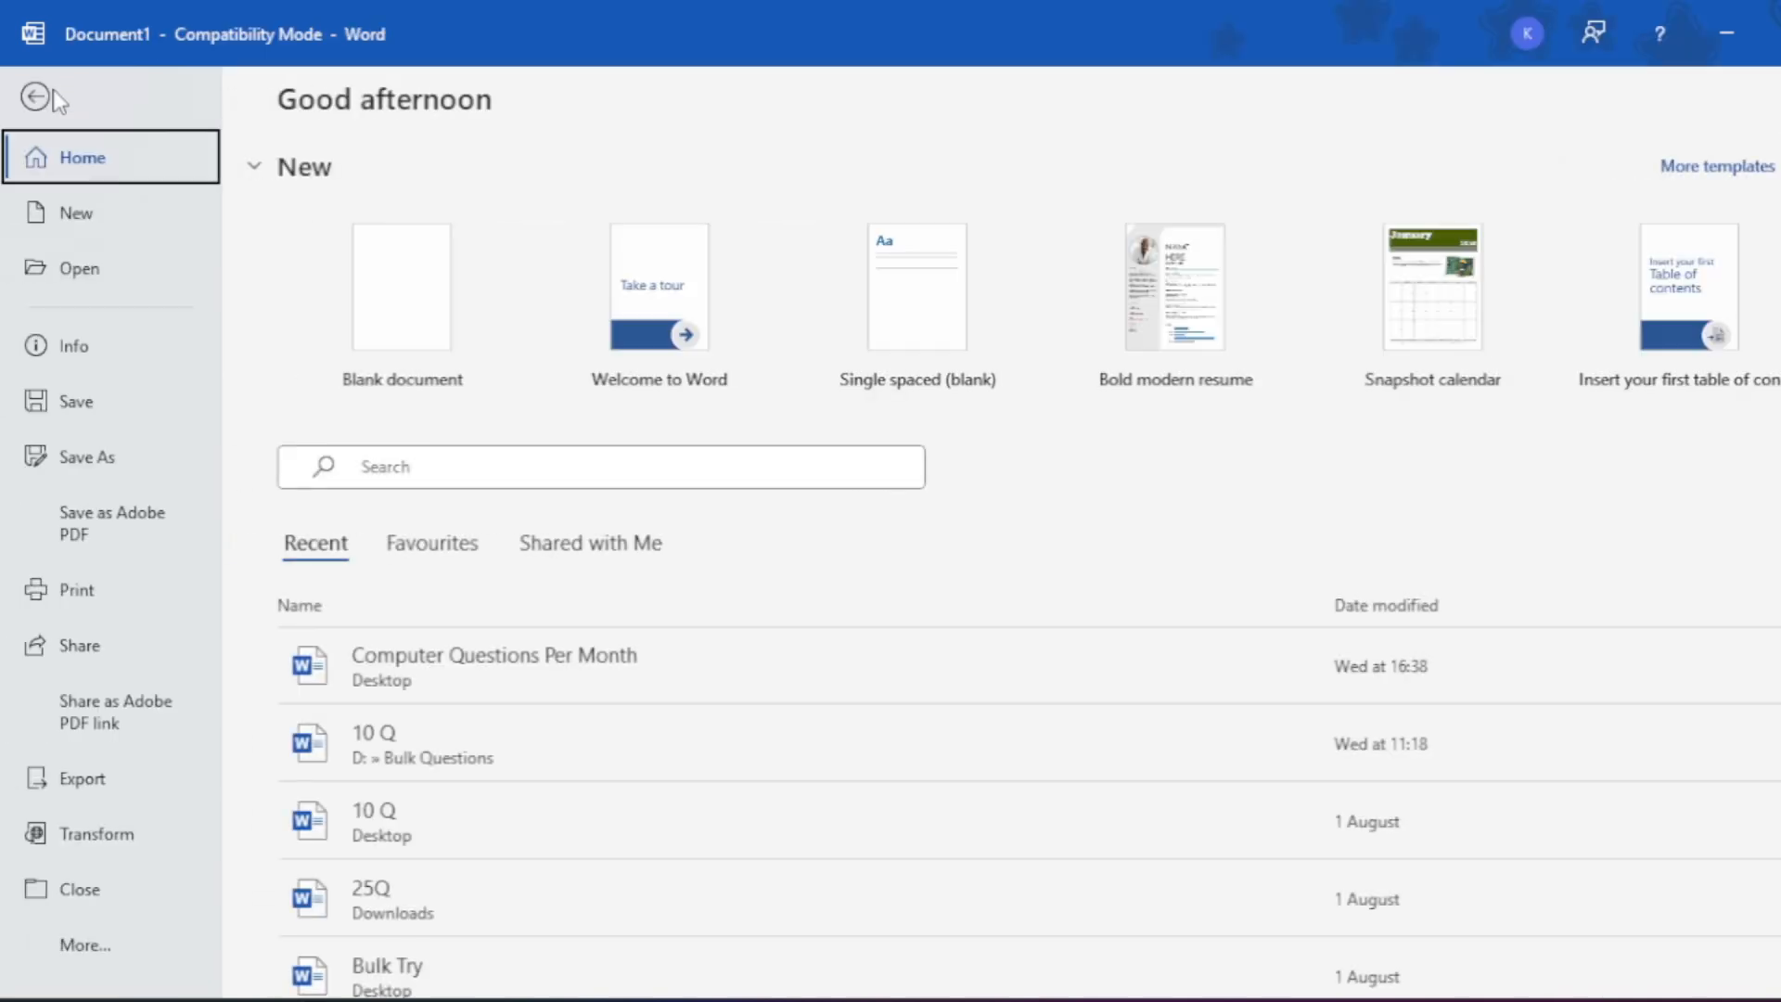
{"action": "left_click", "coordinate": [83, 946]}
{"action": "left_click", "coordinate": [357, 953]}
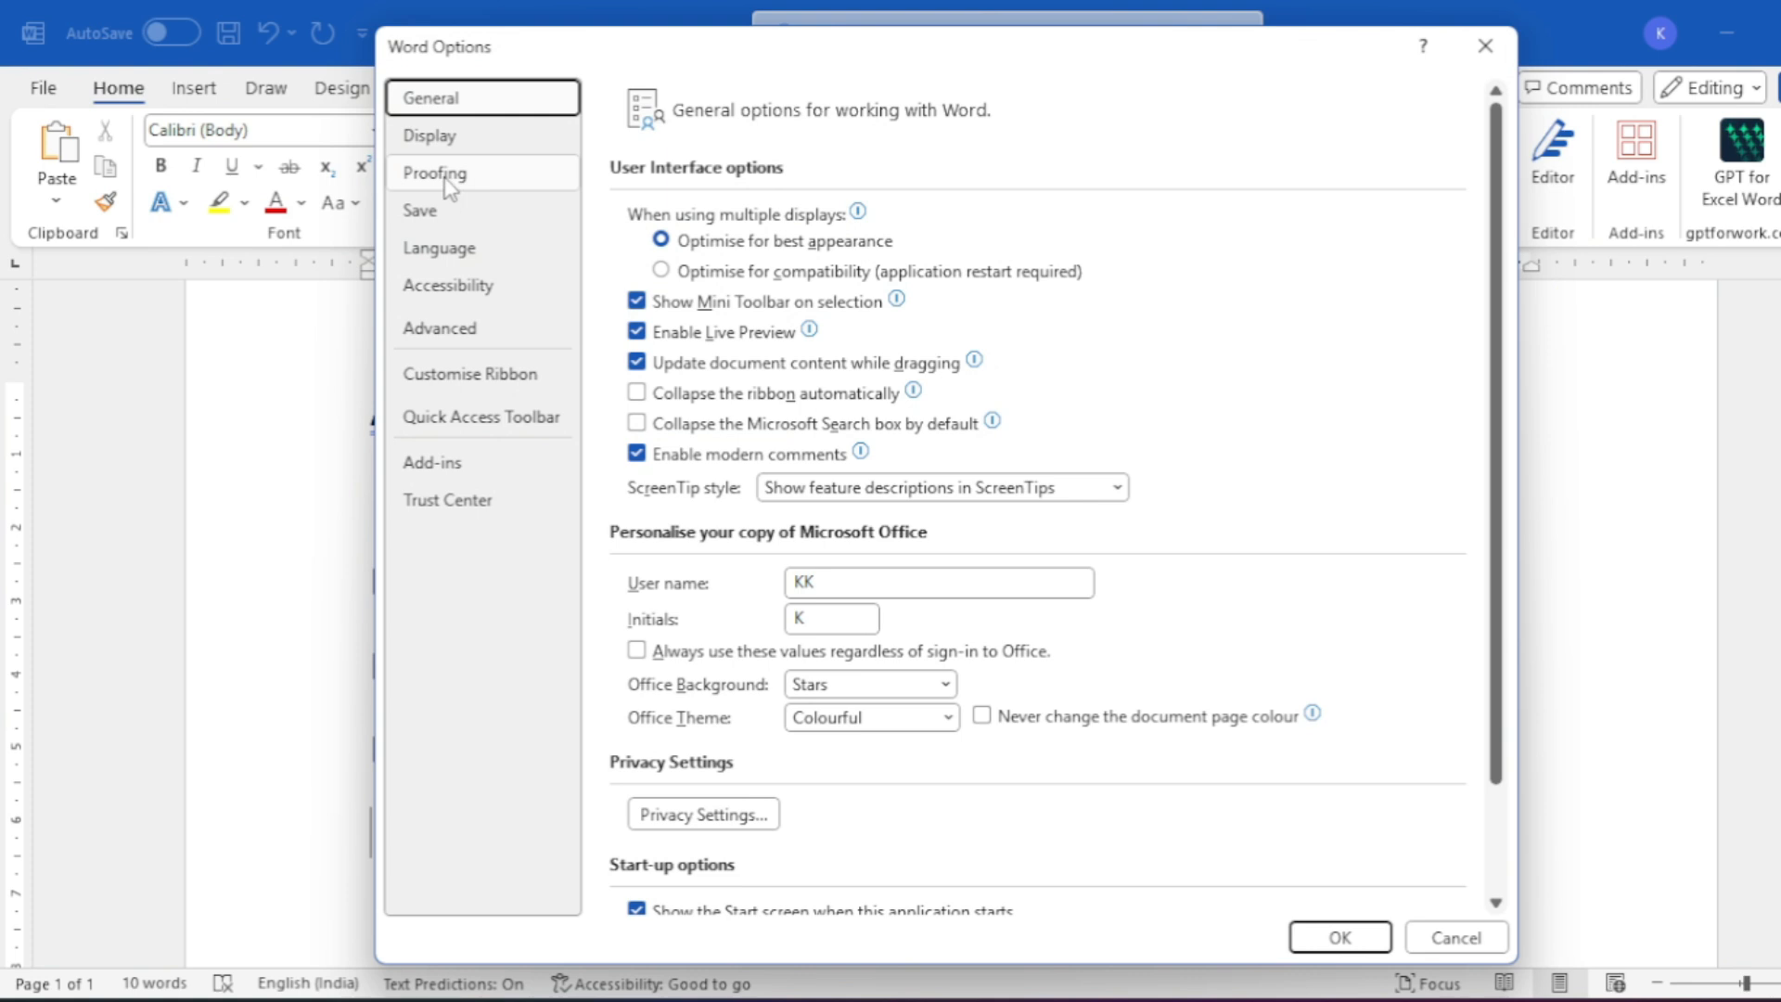
{"action": "left_click", "coordinate": [444, 176]}
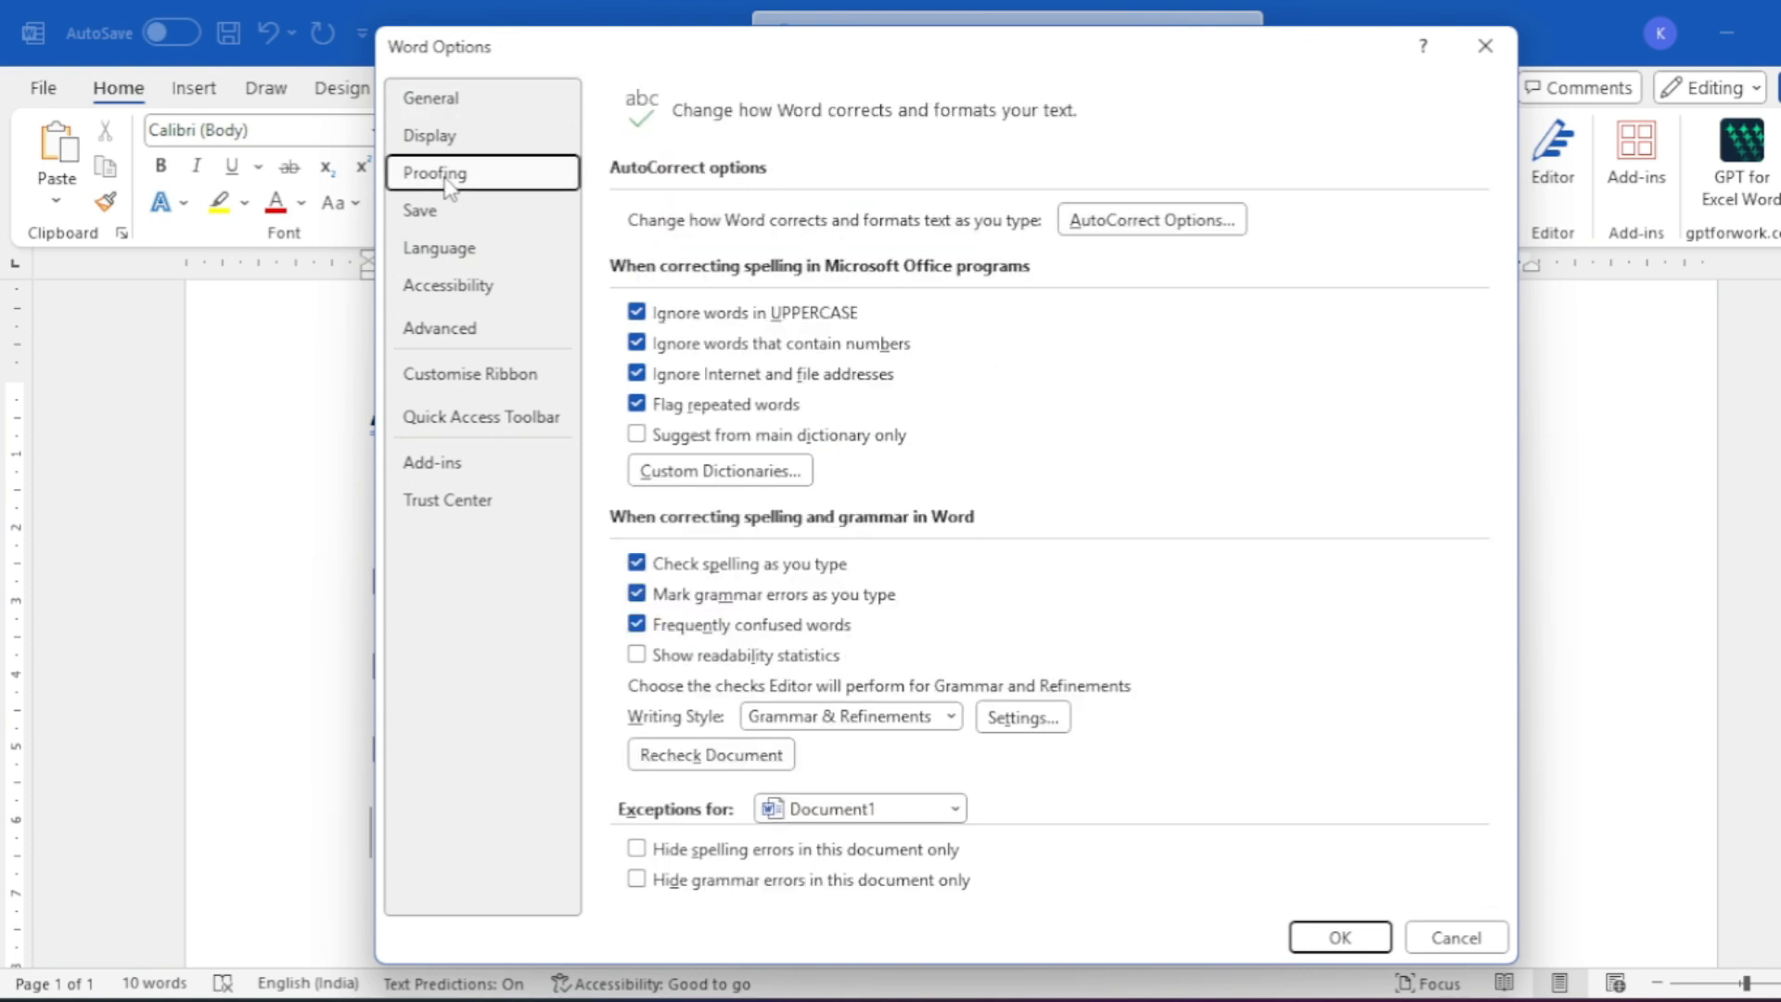
{"action": "left_click", "coordinate": [1150, 223]}
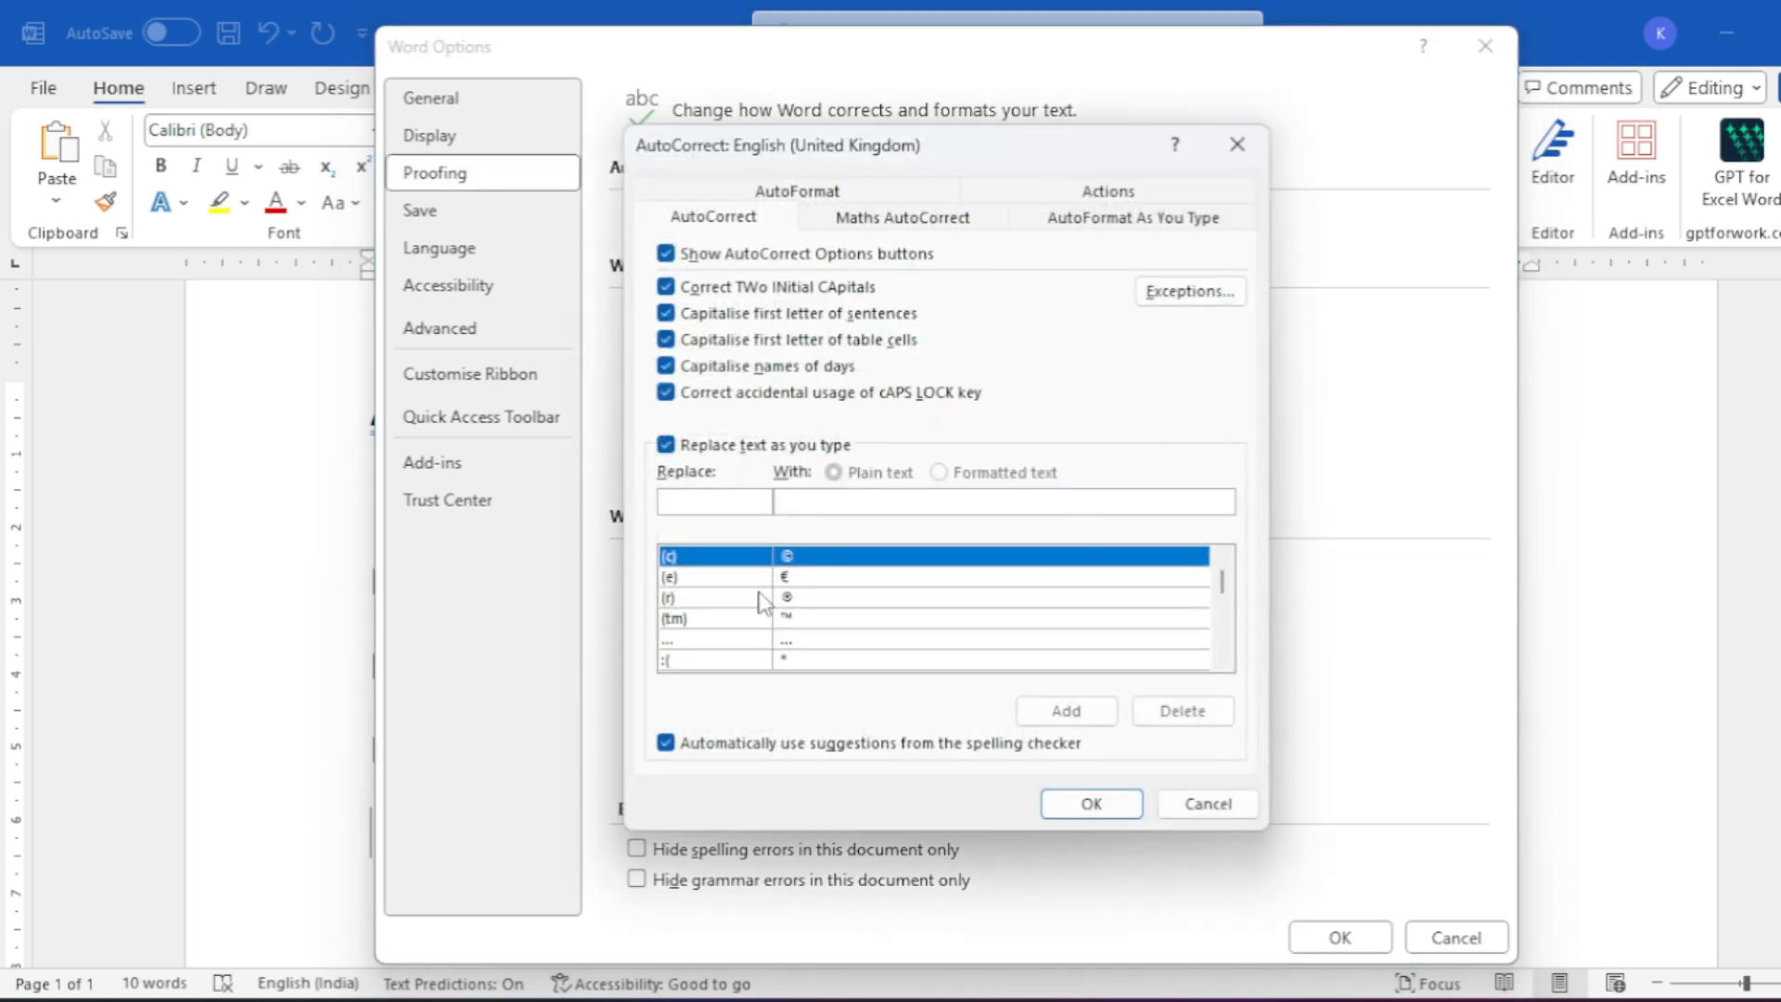
- Add an AutoCorrect entry replacing DCA with 'Diploma In Computer Application', fixing the COmputer typo
{"action": "left_click", "coordinate": [719, 493]}
{"action": "type", "text": "DCA"}
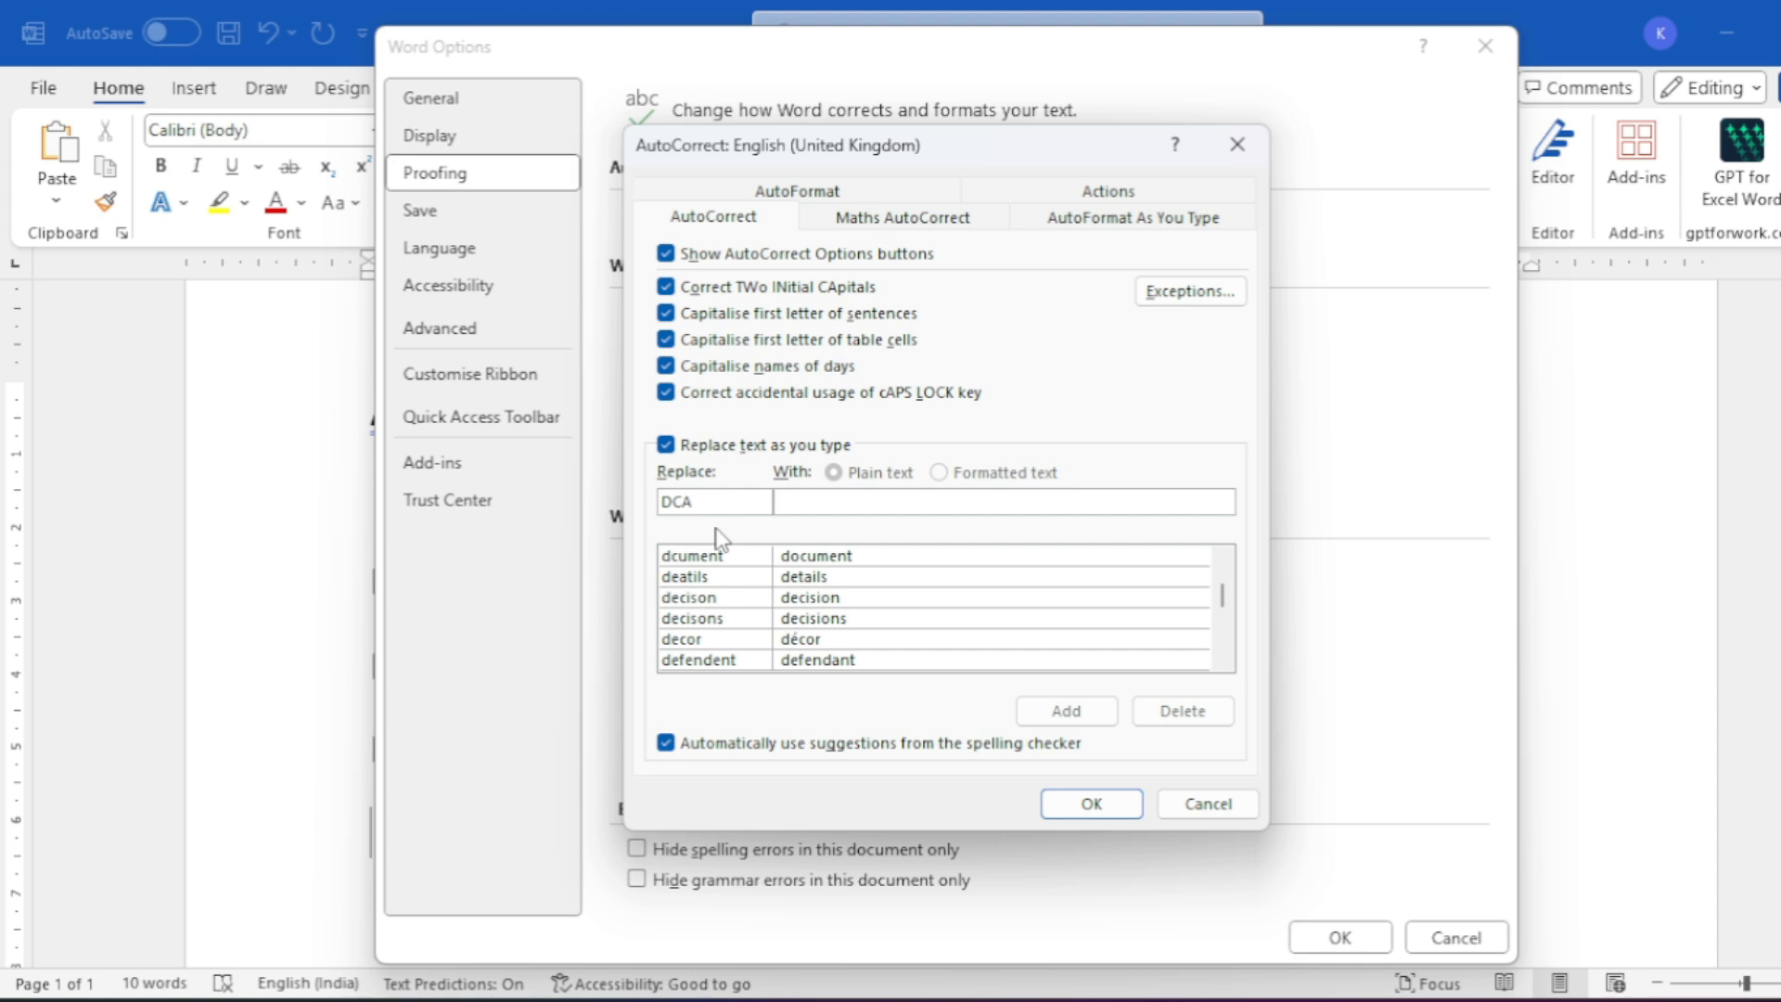
{"action": "type", "text": "Diploma"}
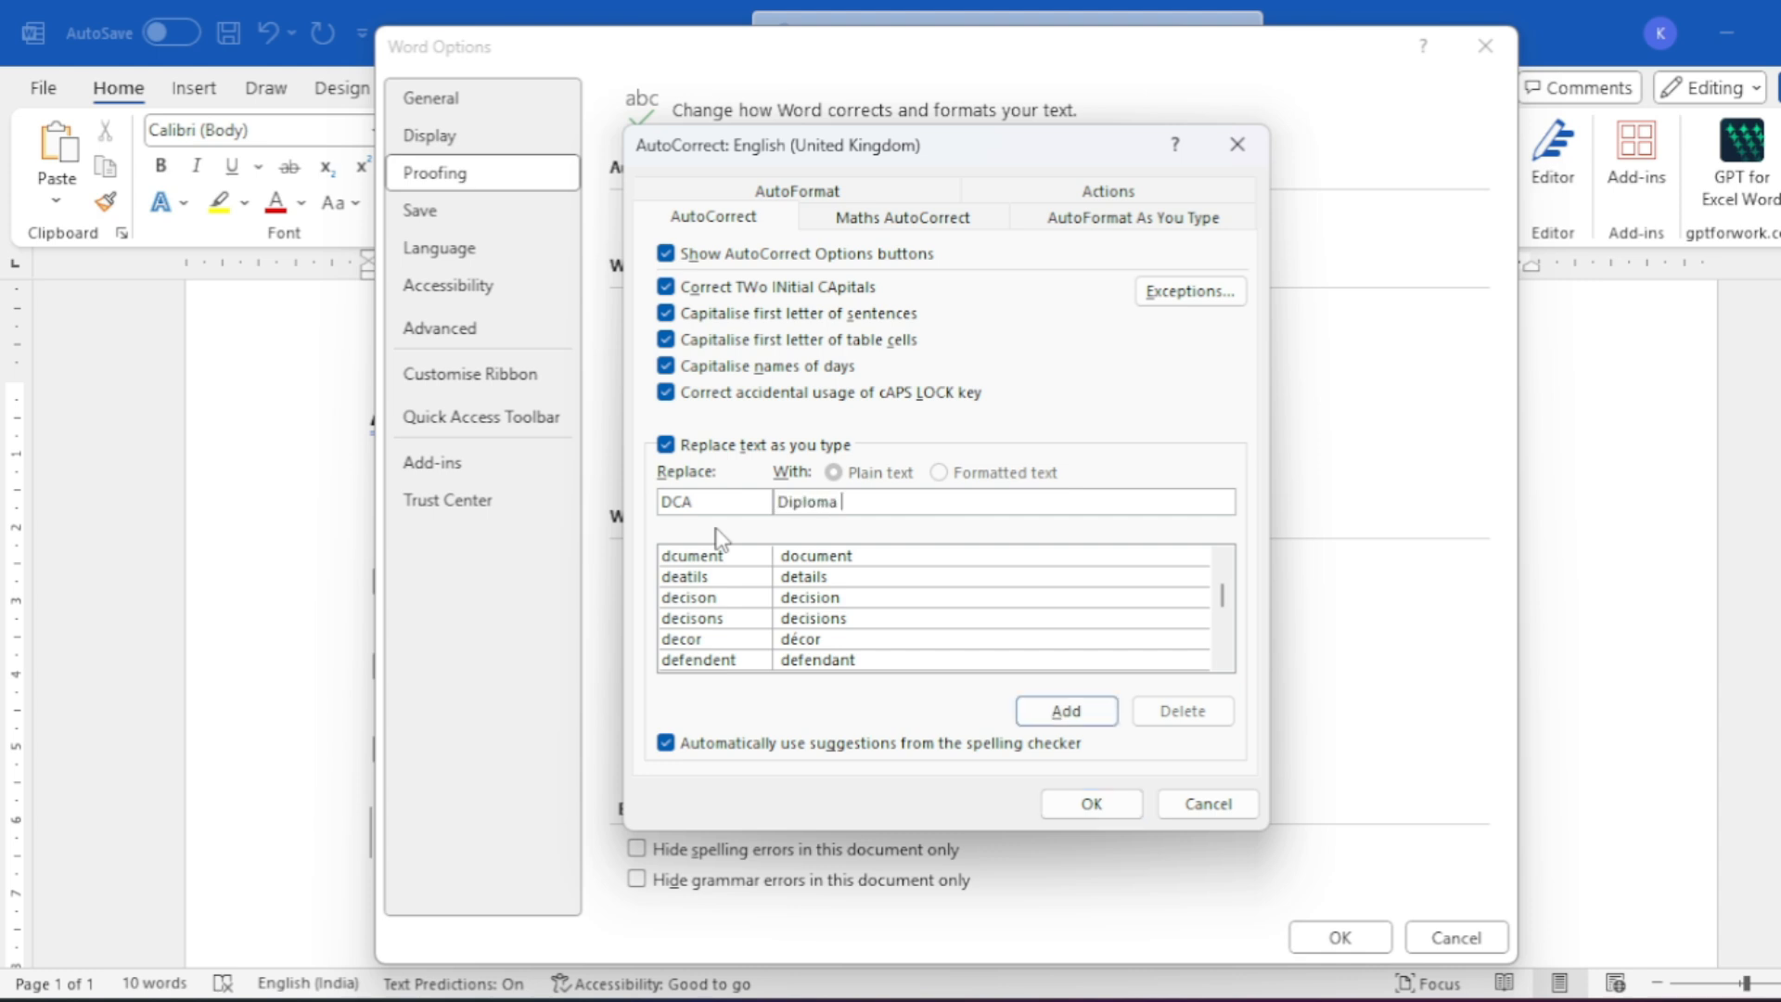
{"action": "type", "text": " In COmputer Application"}
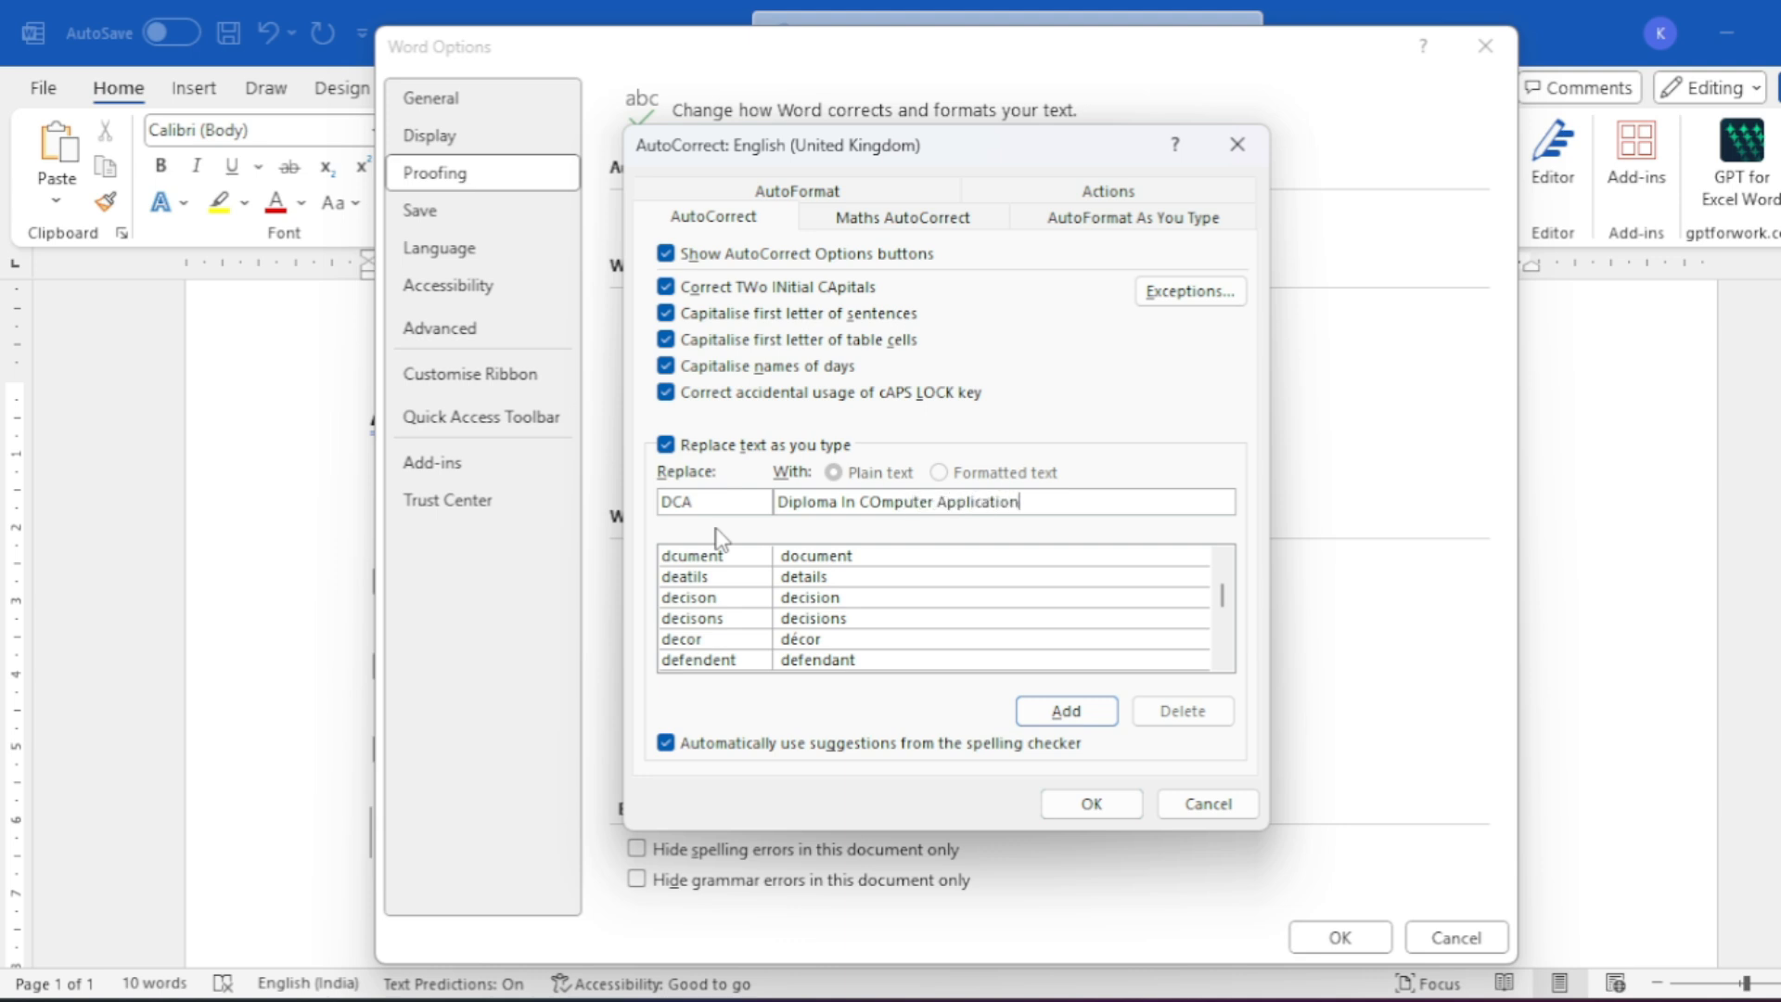
{"action": "left_click", "coordinate": [888, 508]}
{"action": "key", "text": "BackSpace"}
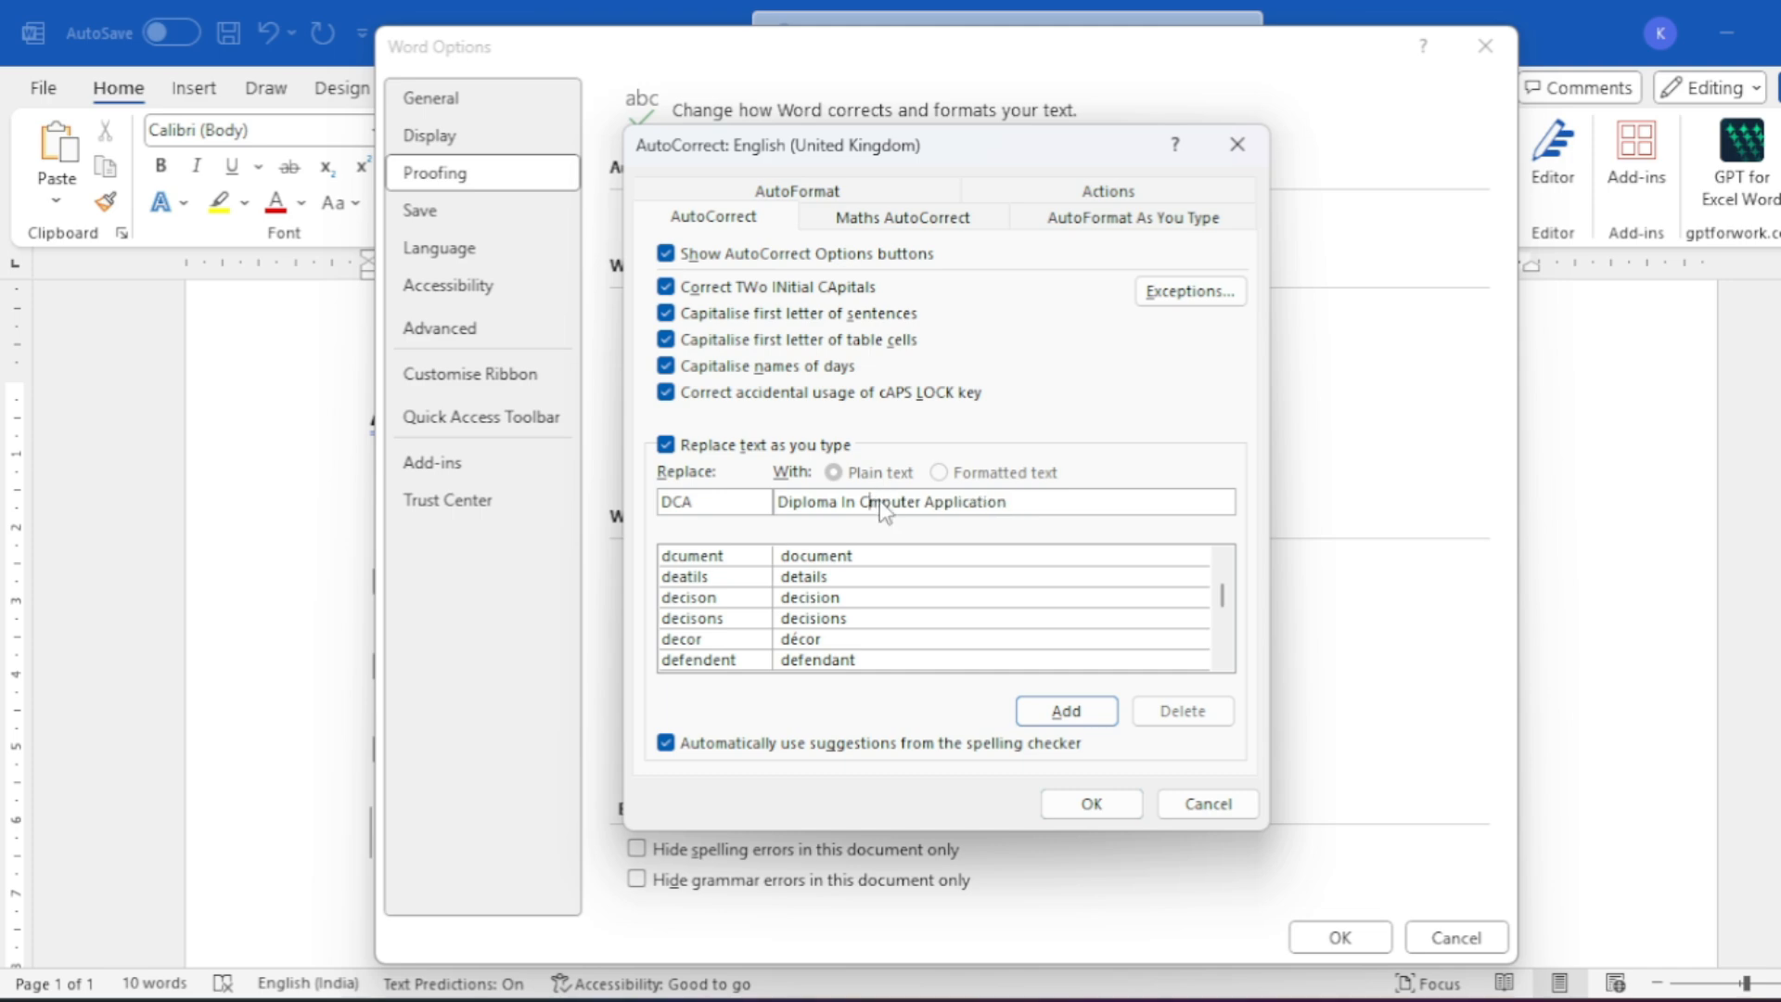
{"action": "type", "text": "o"}
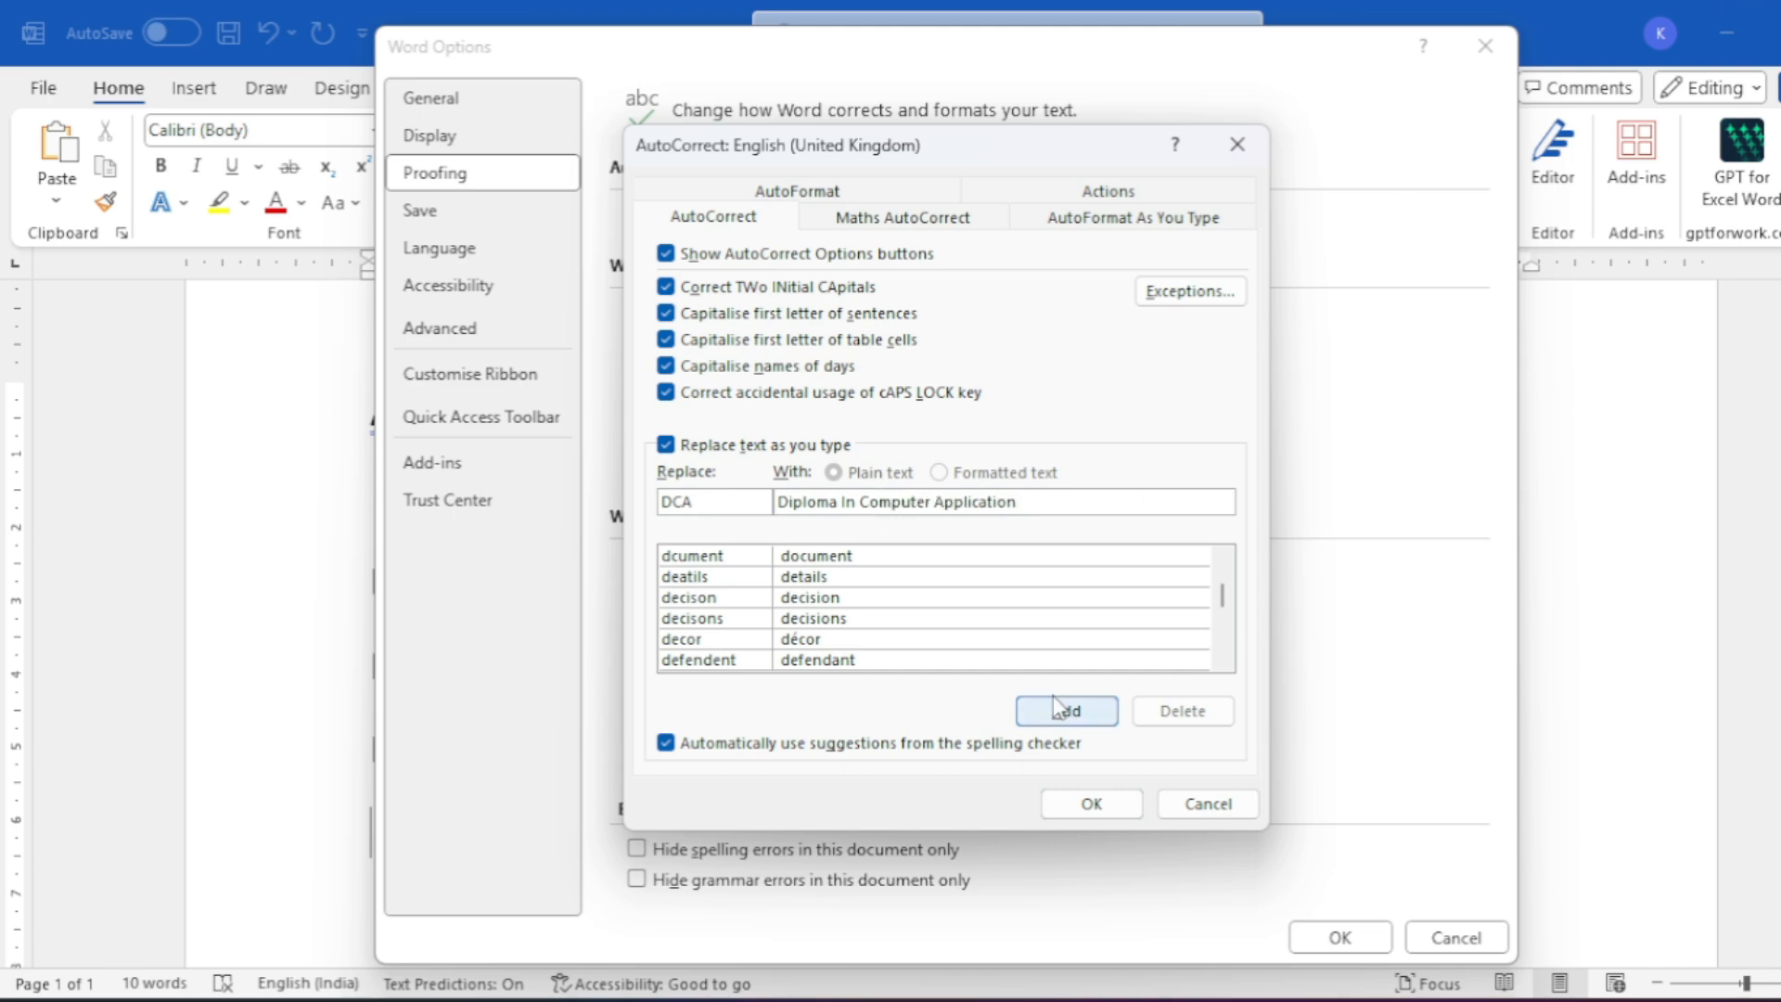
{"action": "left_click", "coordinate": [1080, 717]}
{"action": "left_click", "coordinate": [1102, 804]}
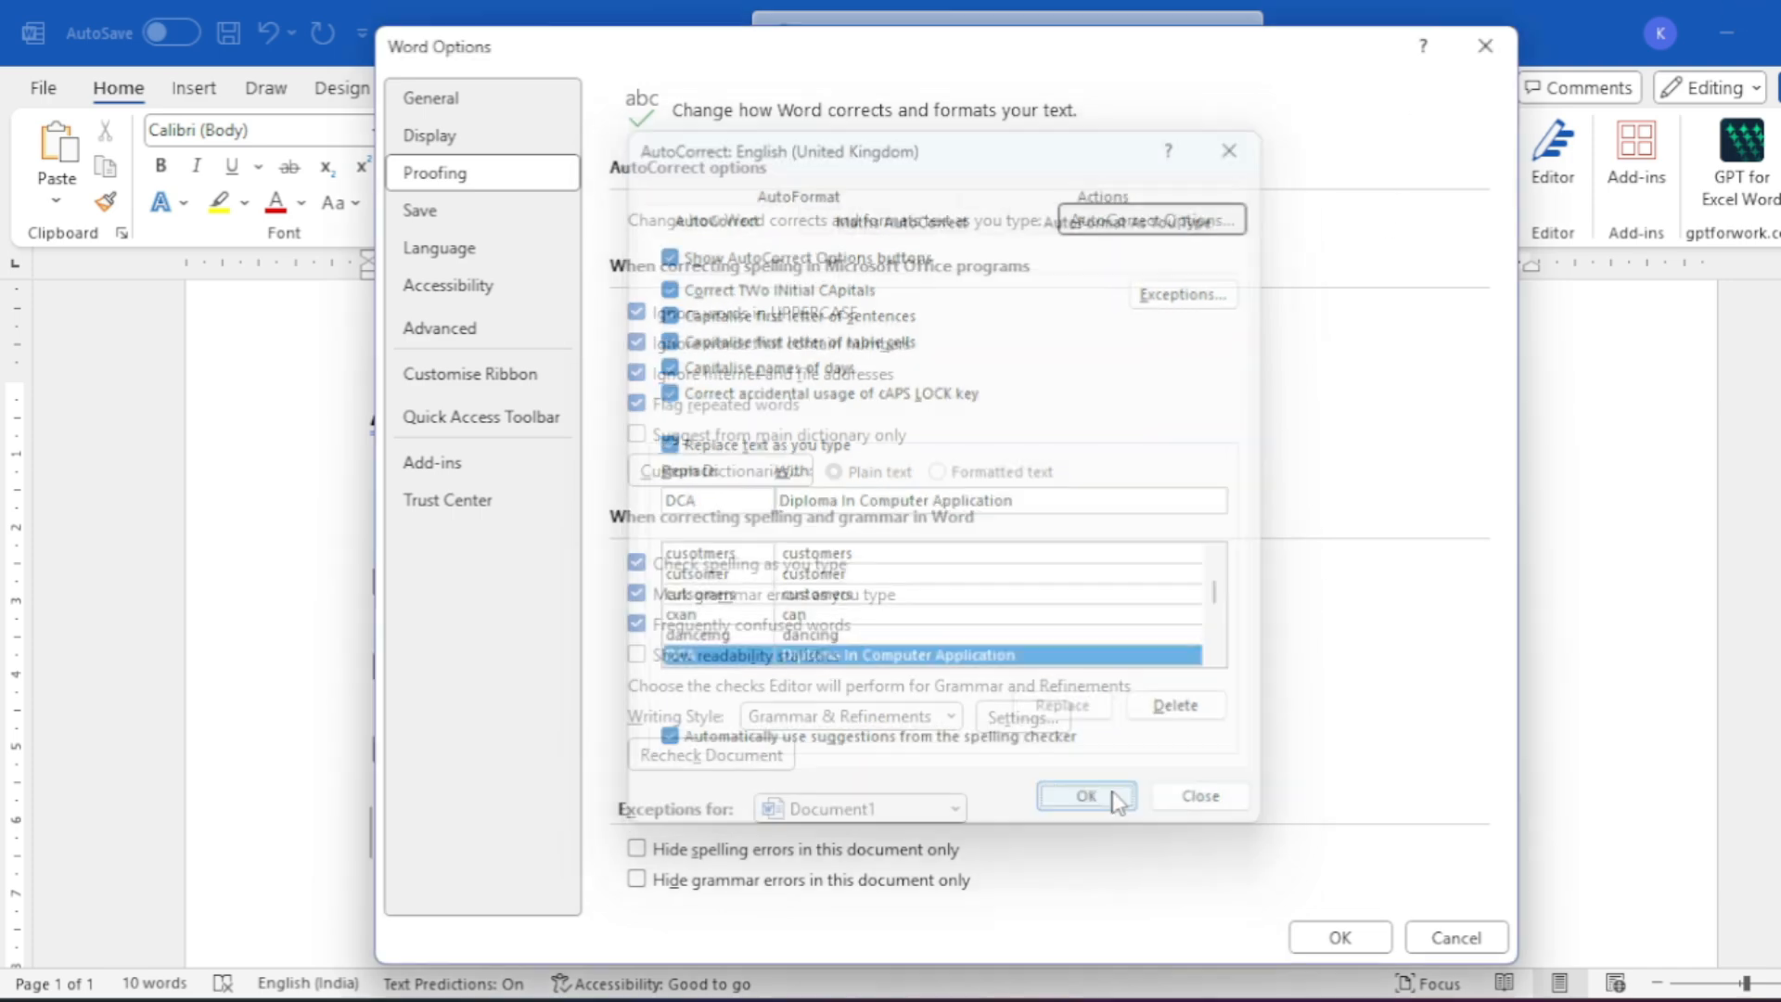
- Close Word Options and type a person's name with (DCA), which expands automatically
{"action": "left_click", "coordinate": [1350, 922]}
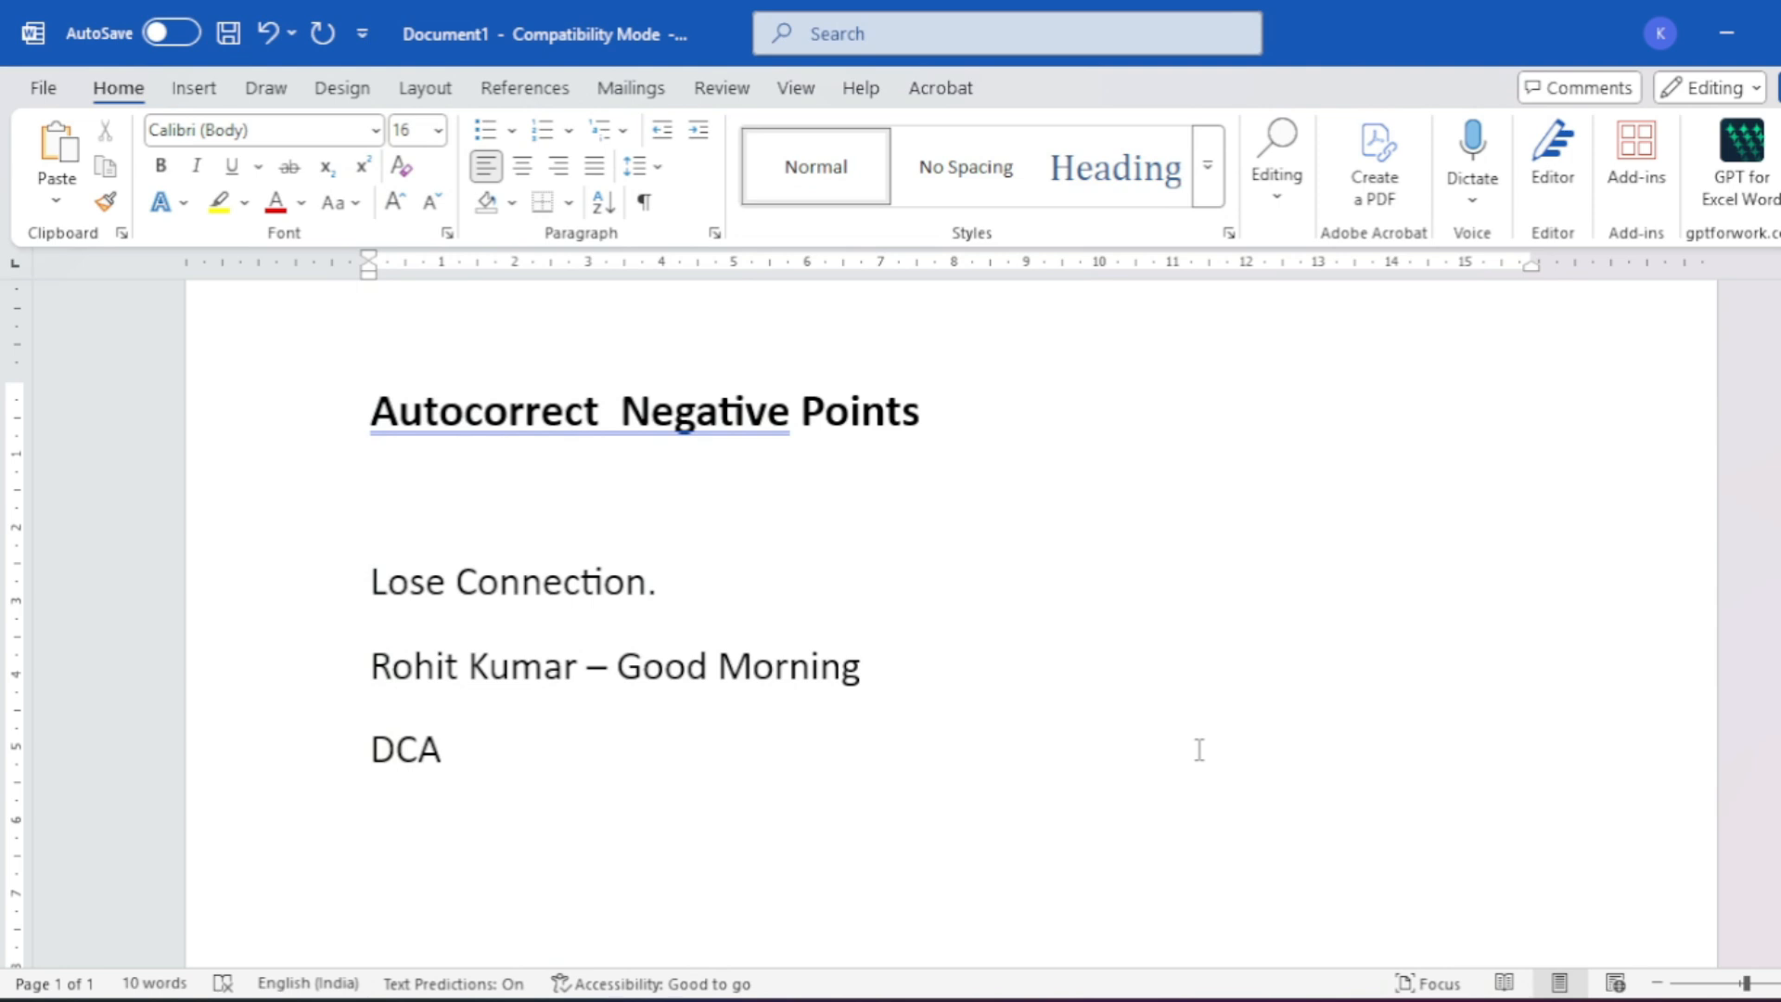
{"action": "key", "text": "Return"}
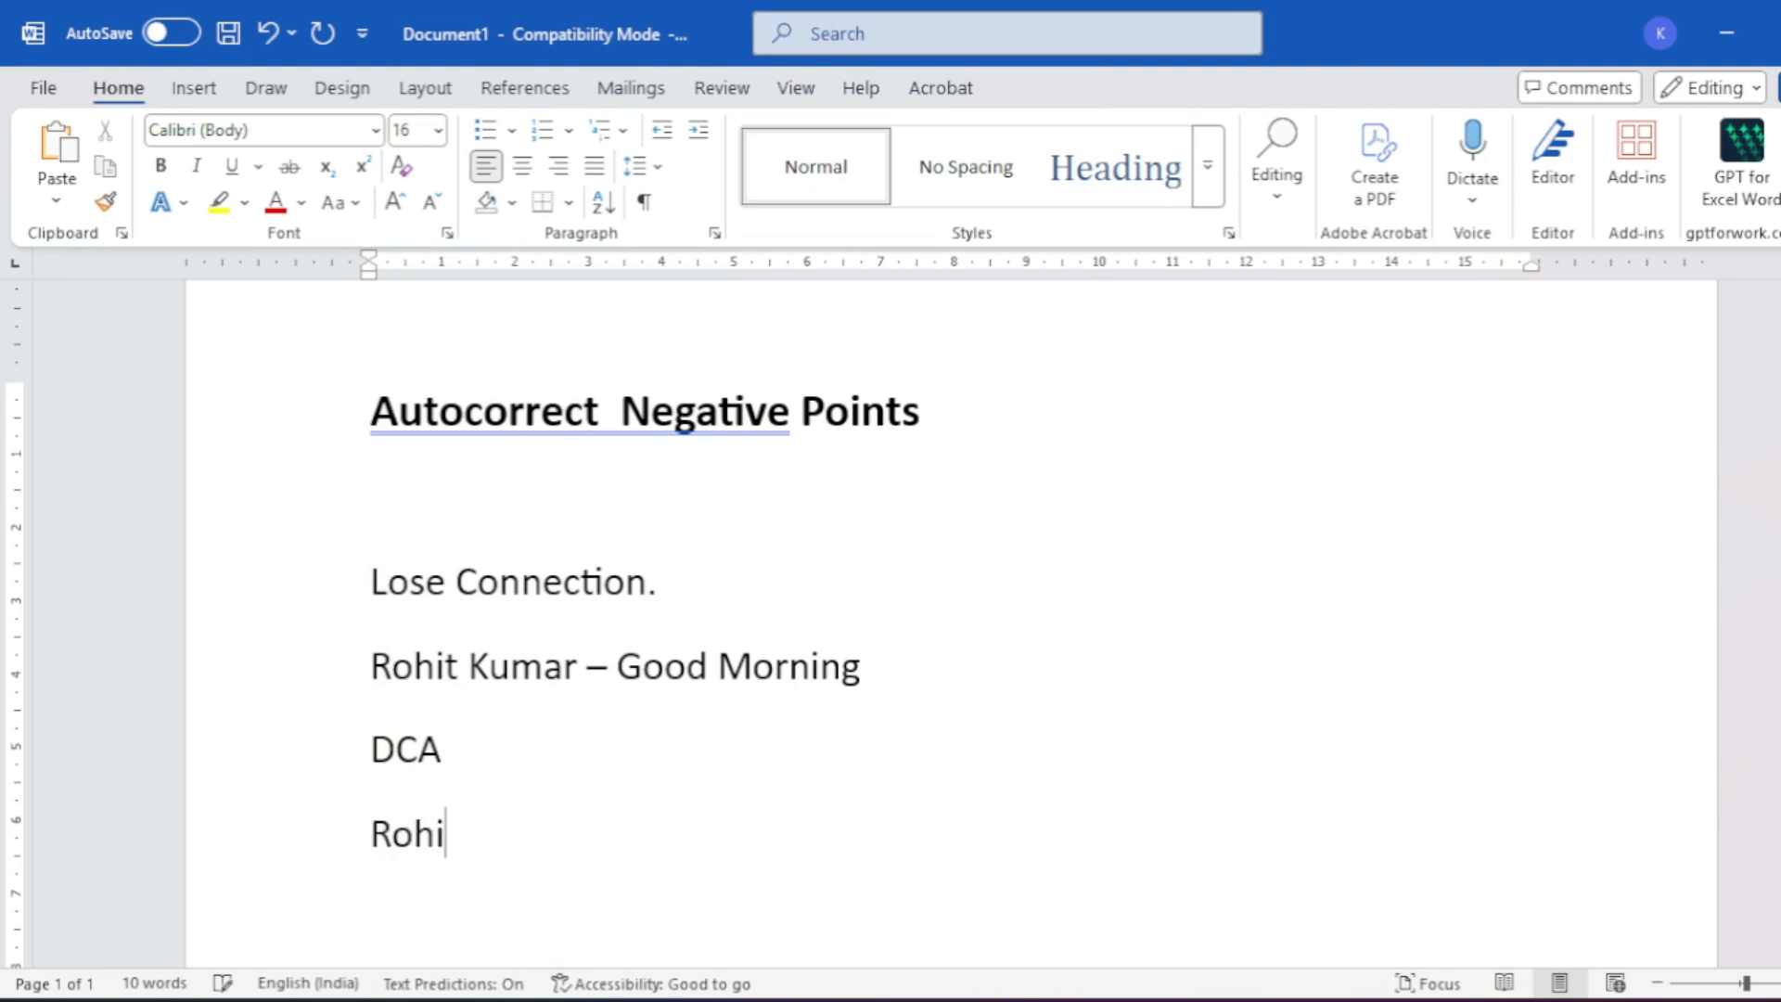
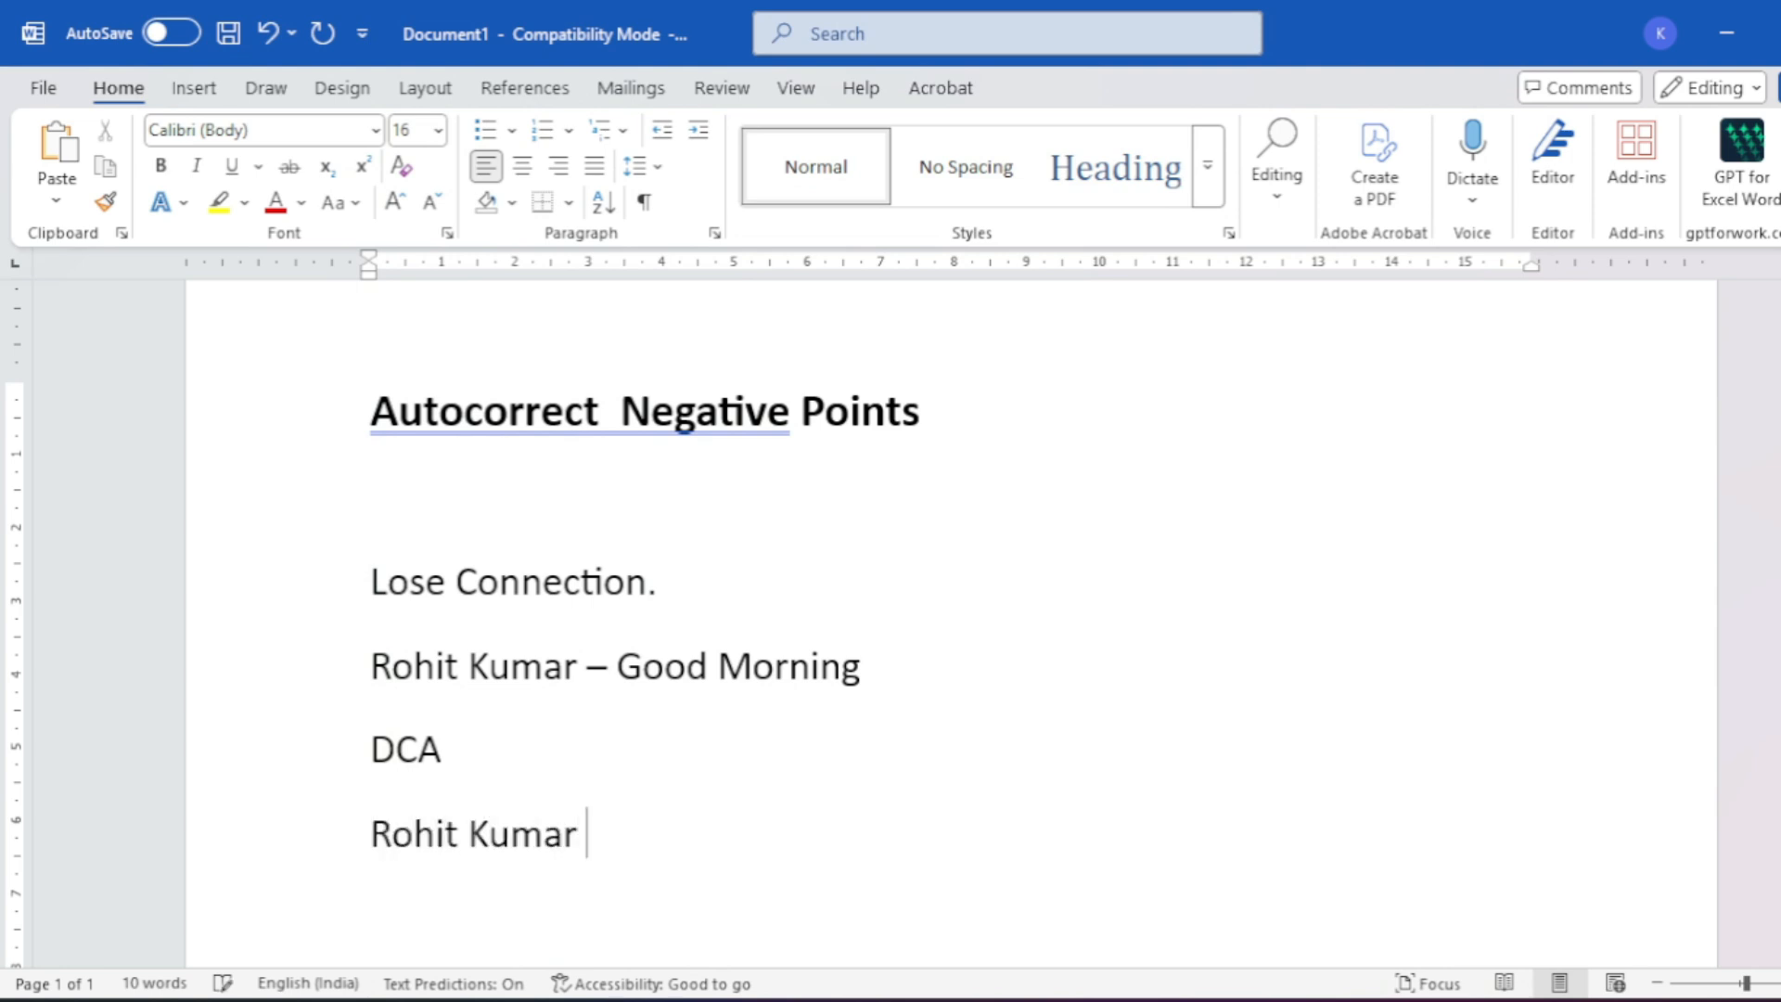
{"action": "type", "text": "(DC"}
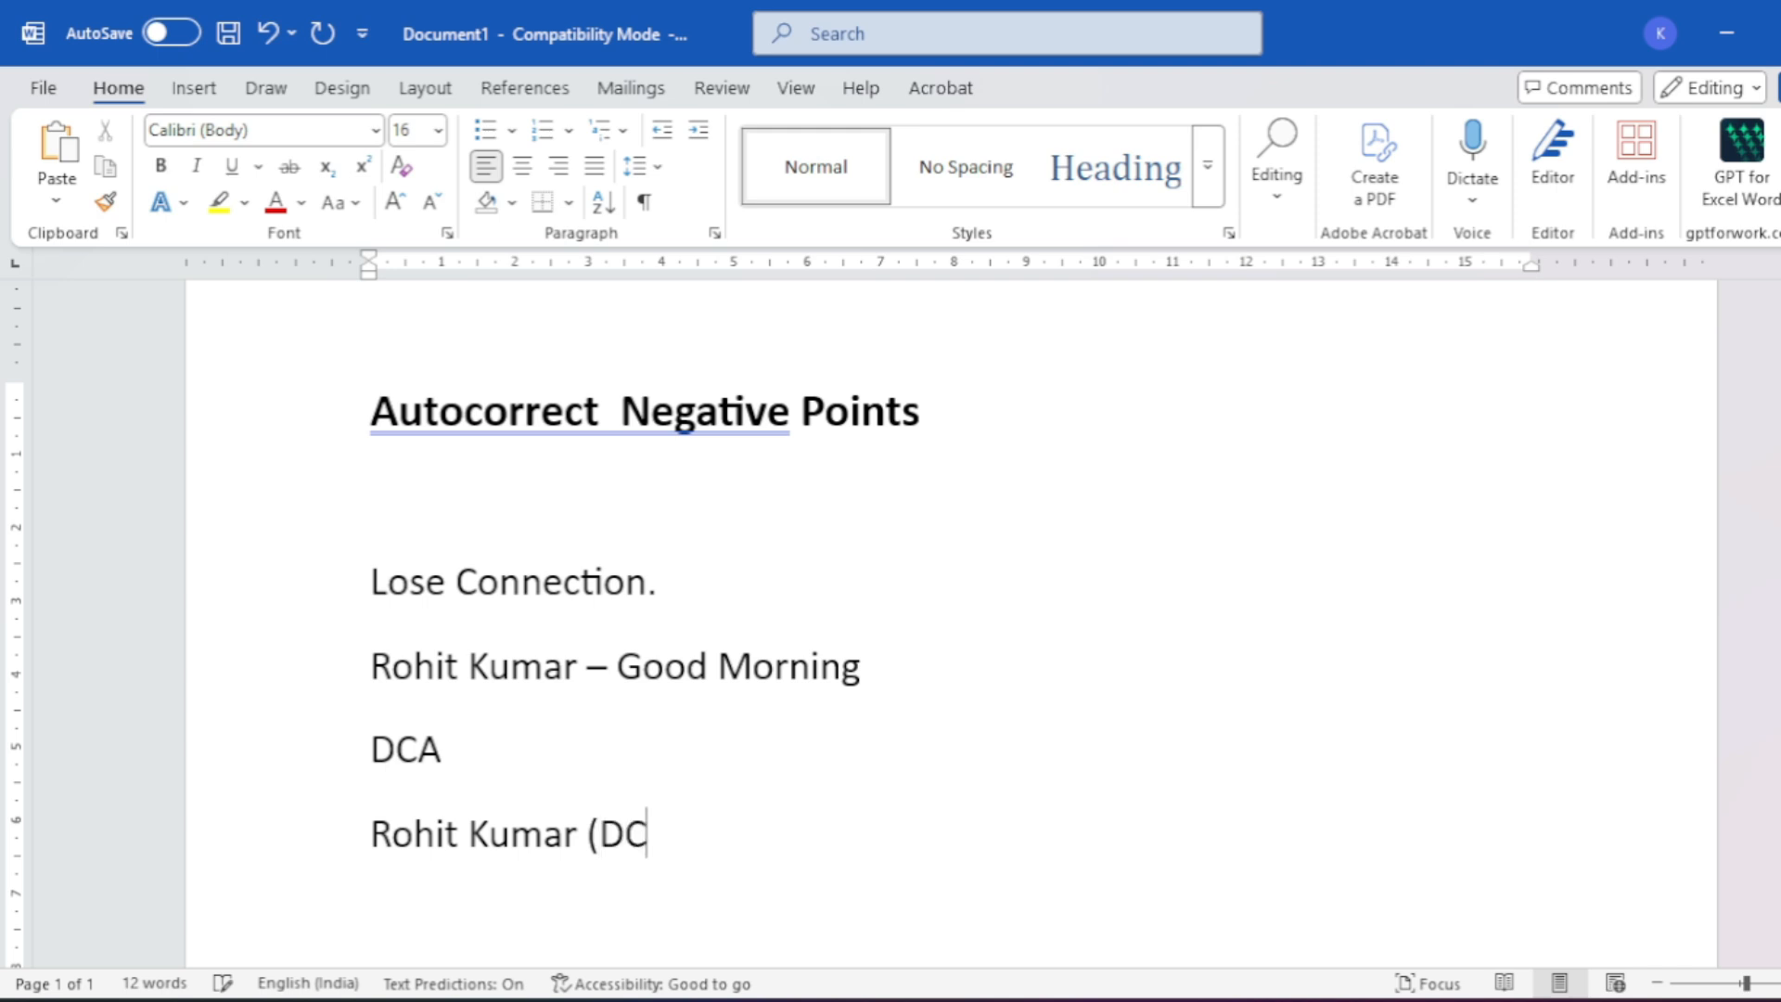
{"action": "type", "text": "A)"}
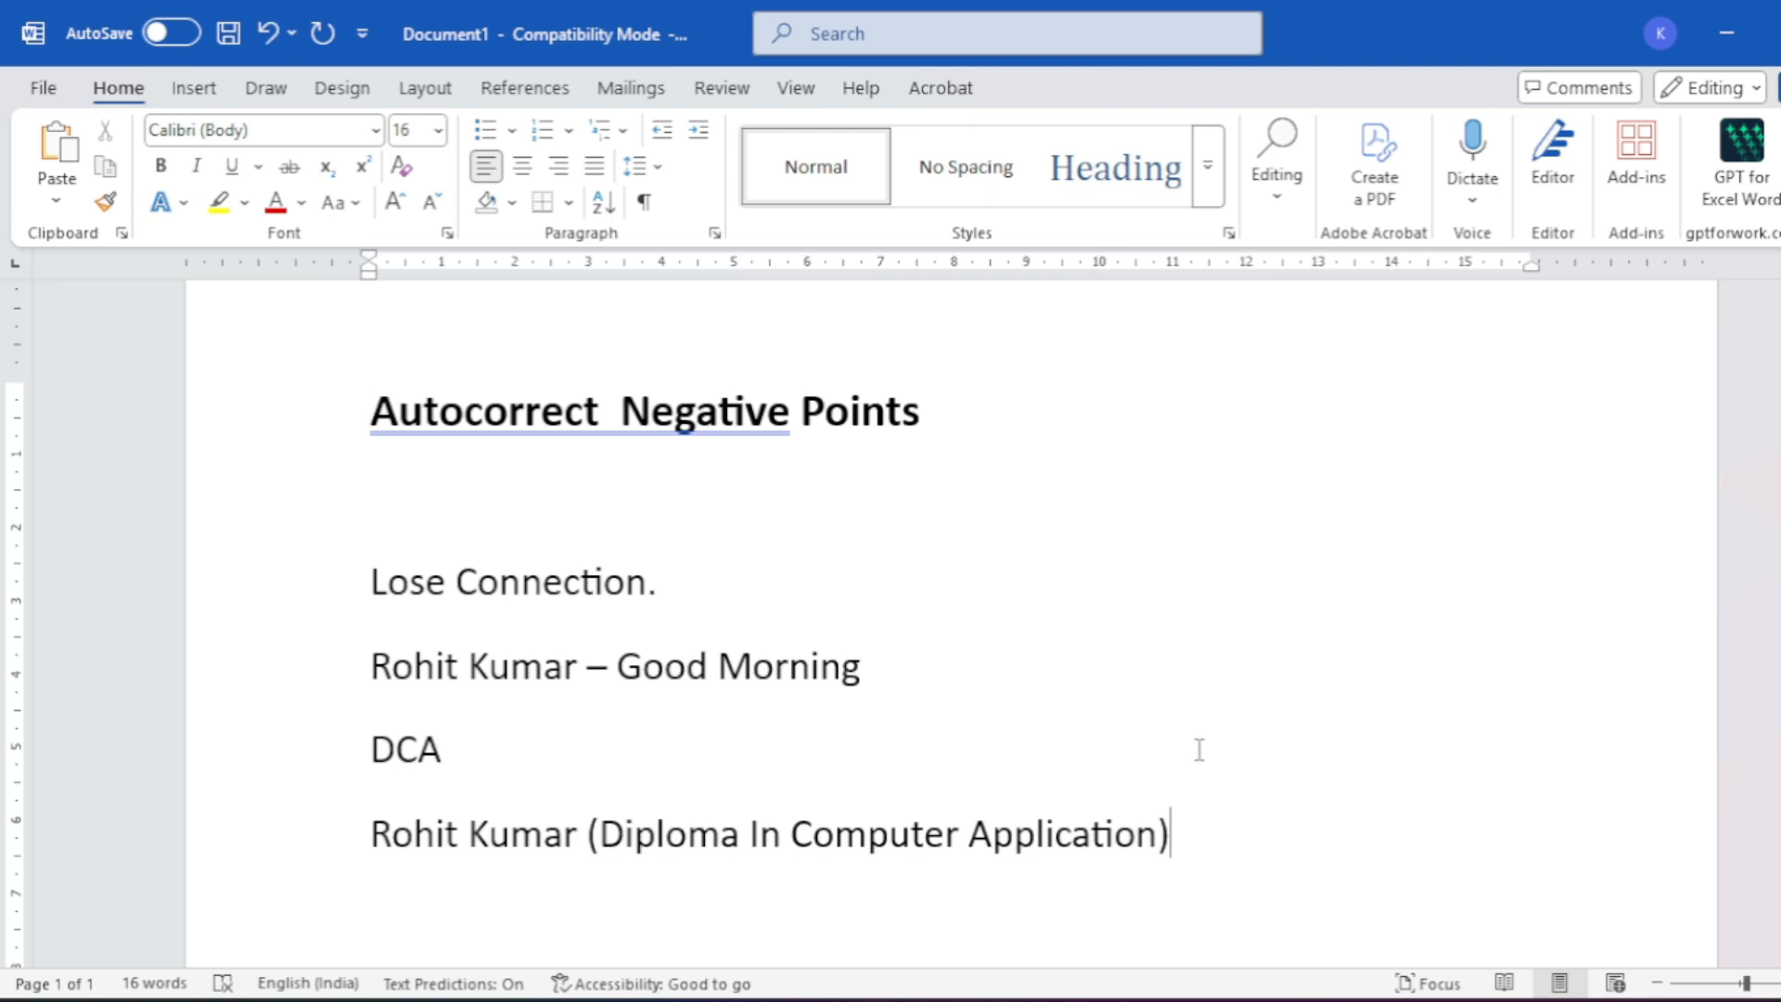
- Type another person's name with DCA on a new line, then add empty lines below
{"action": "key", "text": "Return"}
{"action": "type", "text": "Shubhank"}
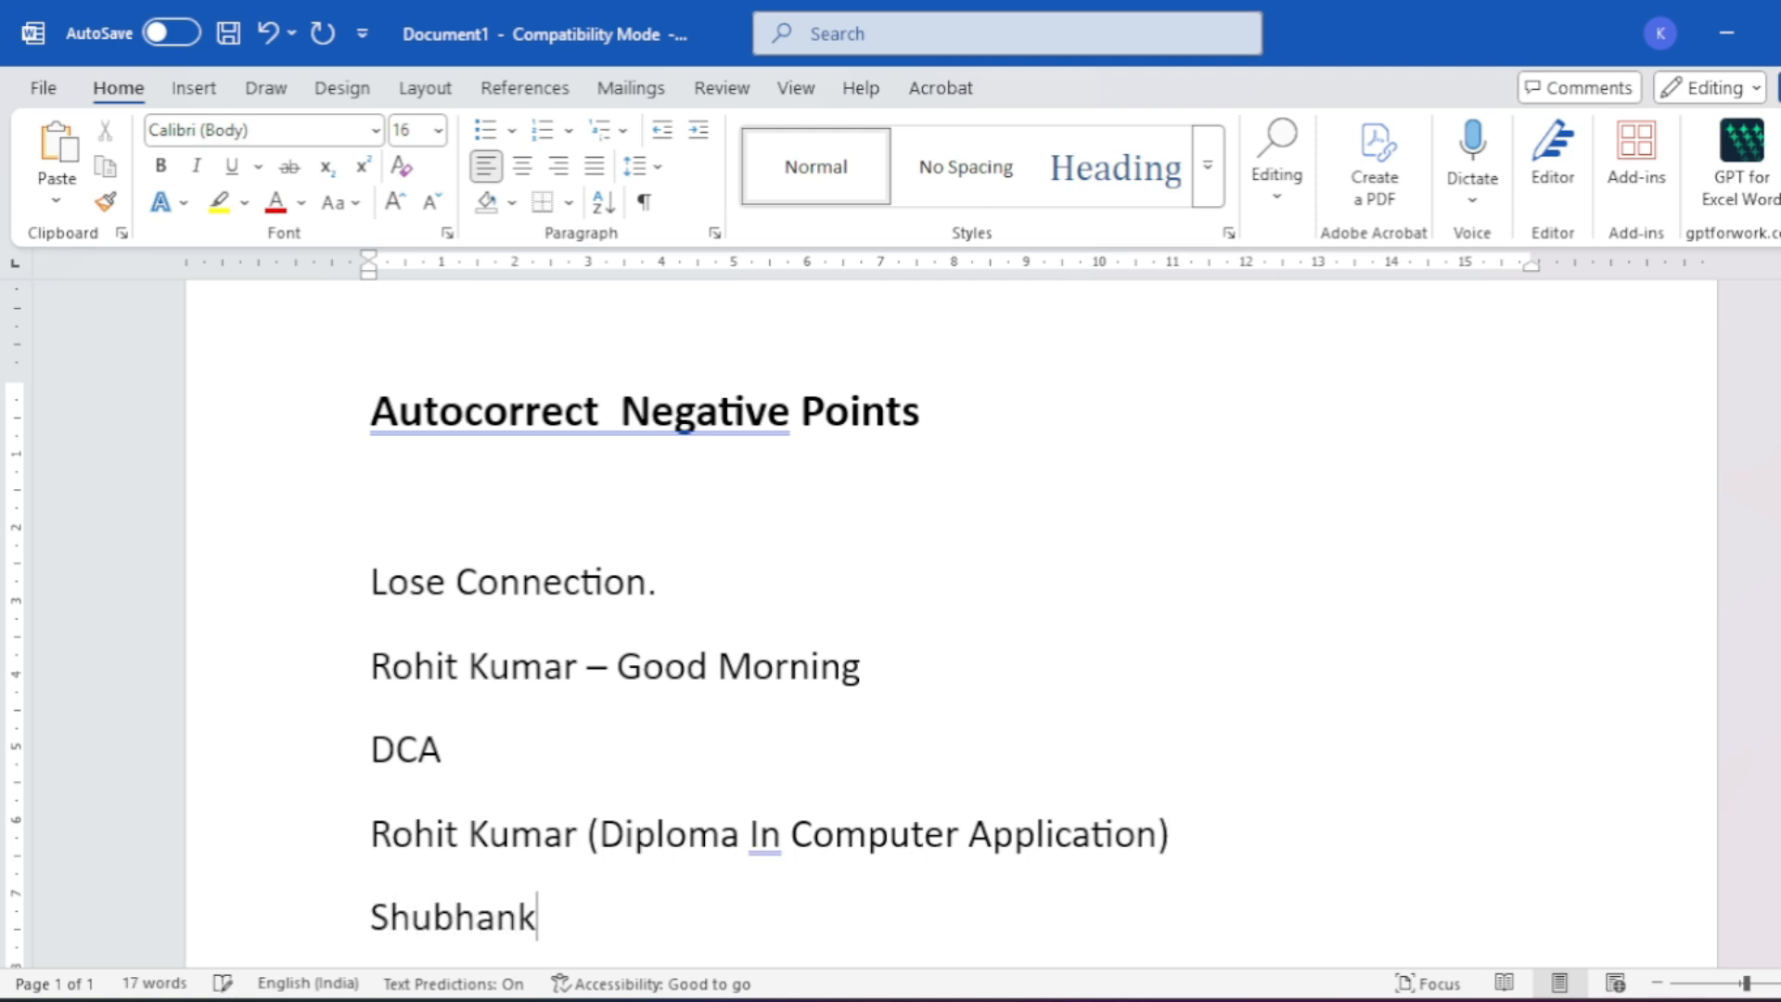
{"action": "type", "text": " DCA"}
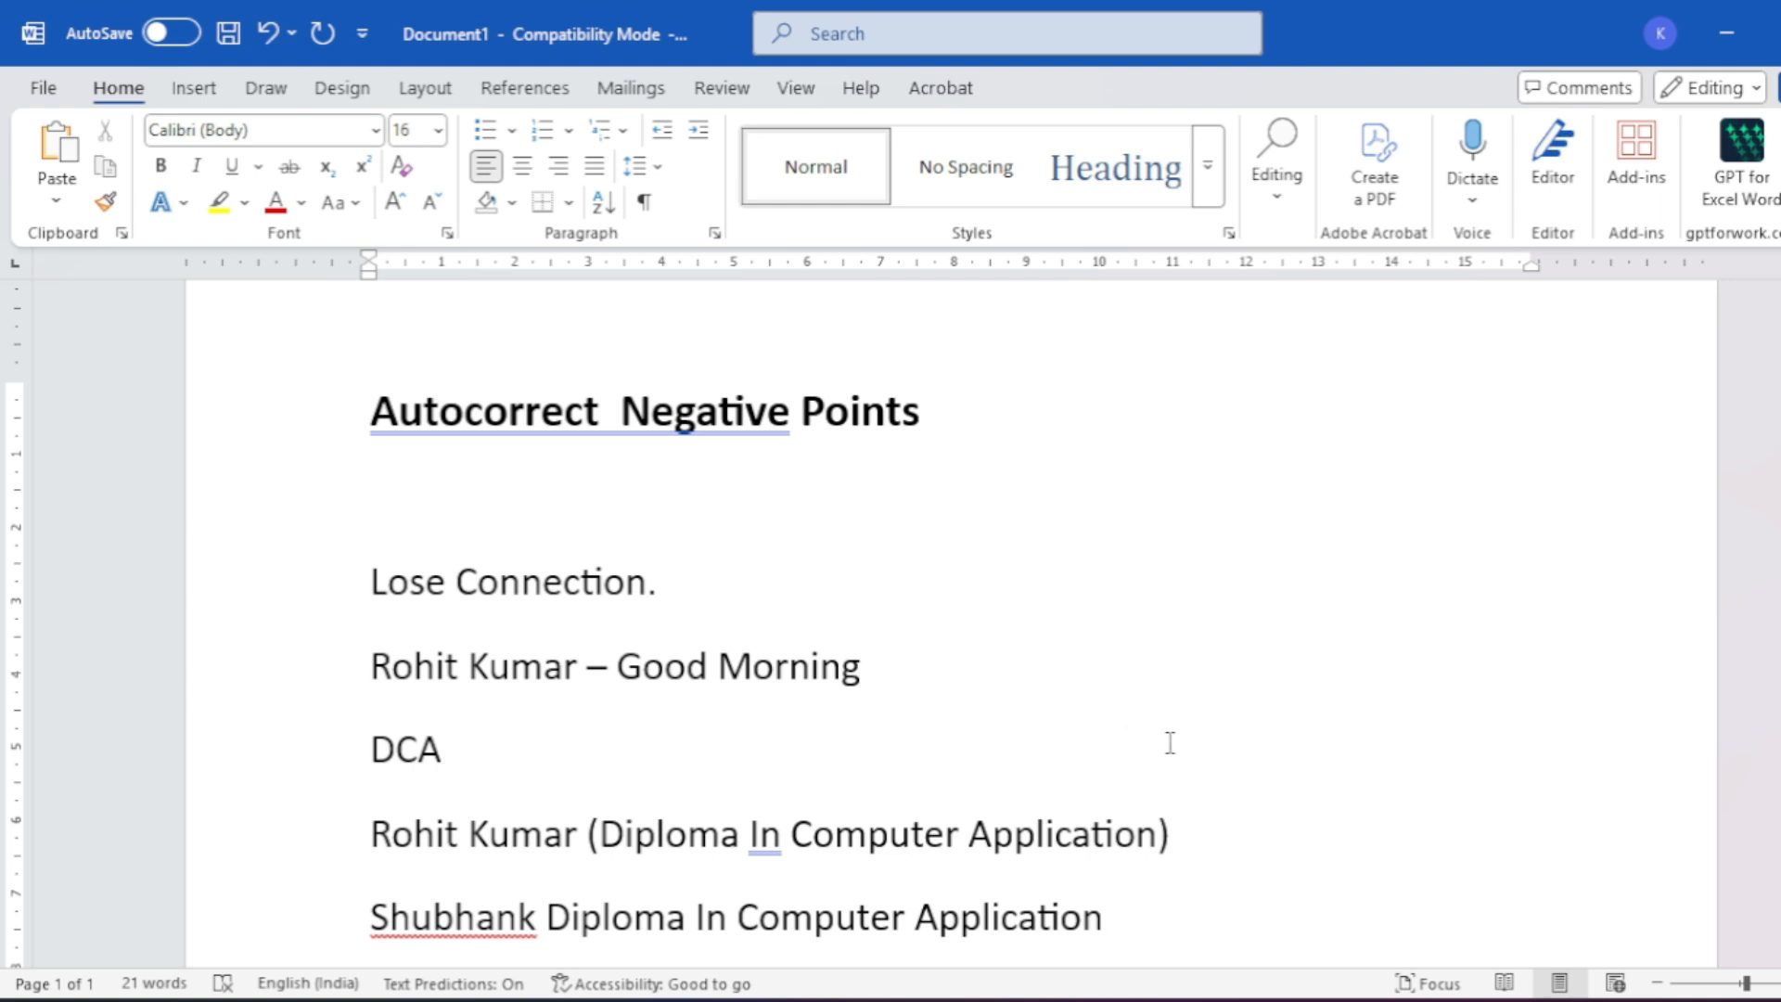
{"action": "scroll", "coordinate": [1299, 752], "scroll_direction": "down", "scroll_amount": 3}
{"action": "key", "text": "Return"}
{"action": "key", "text": "Return"}
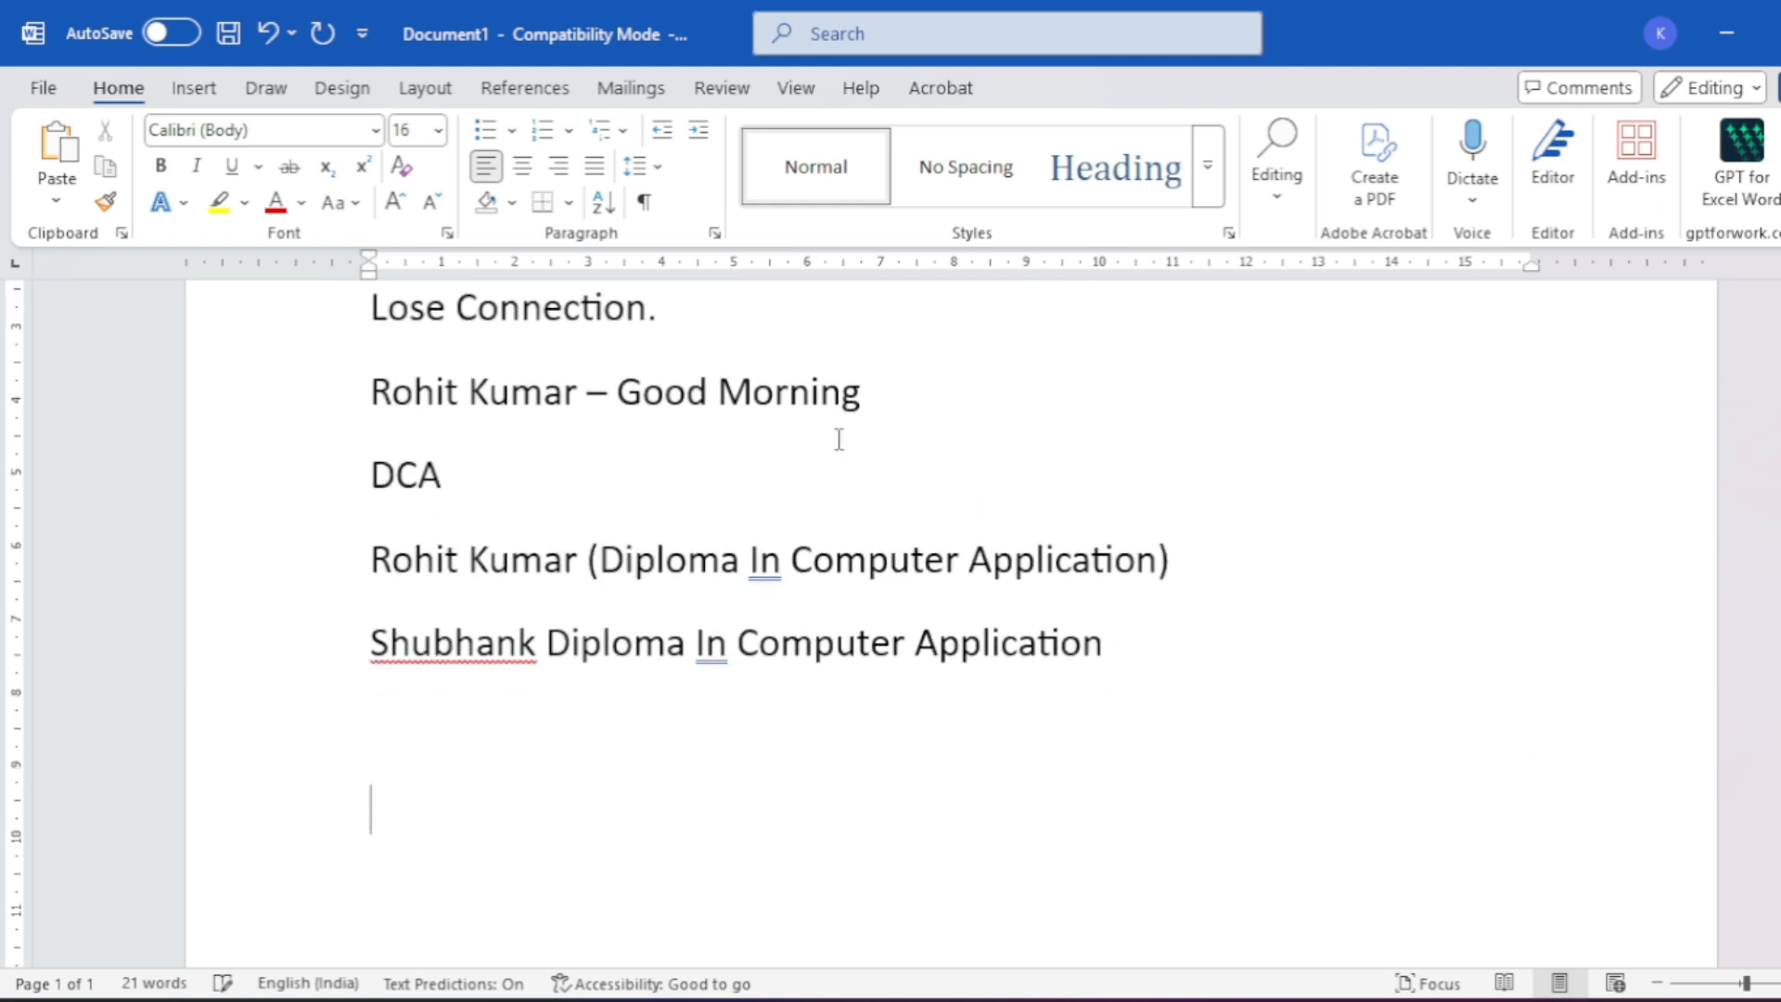
- Switch the font to Kruti Dev 011 and type the Hindi word 'dfork' on its own line
{"action": "left_click", "coordinate": [375, 130]}
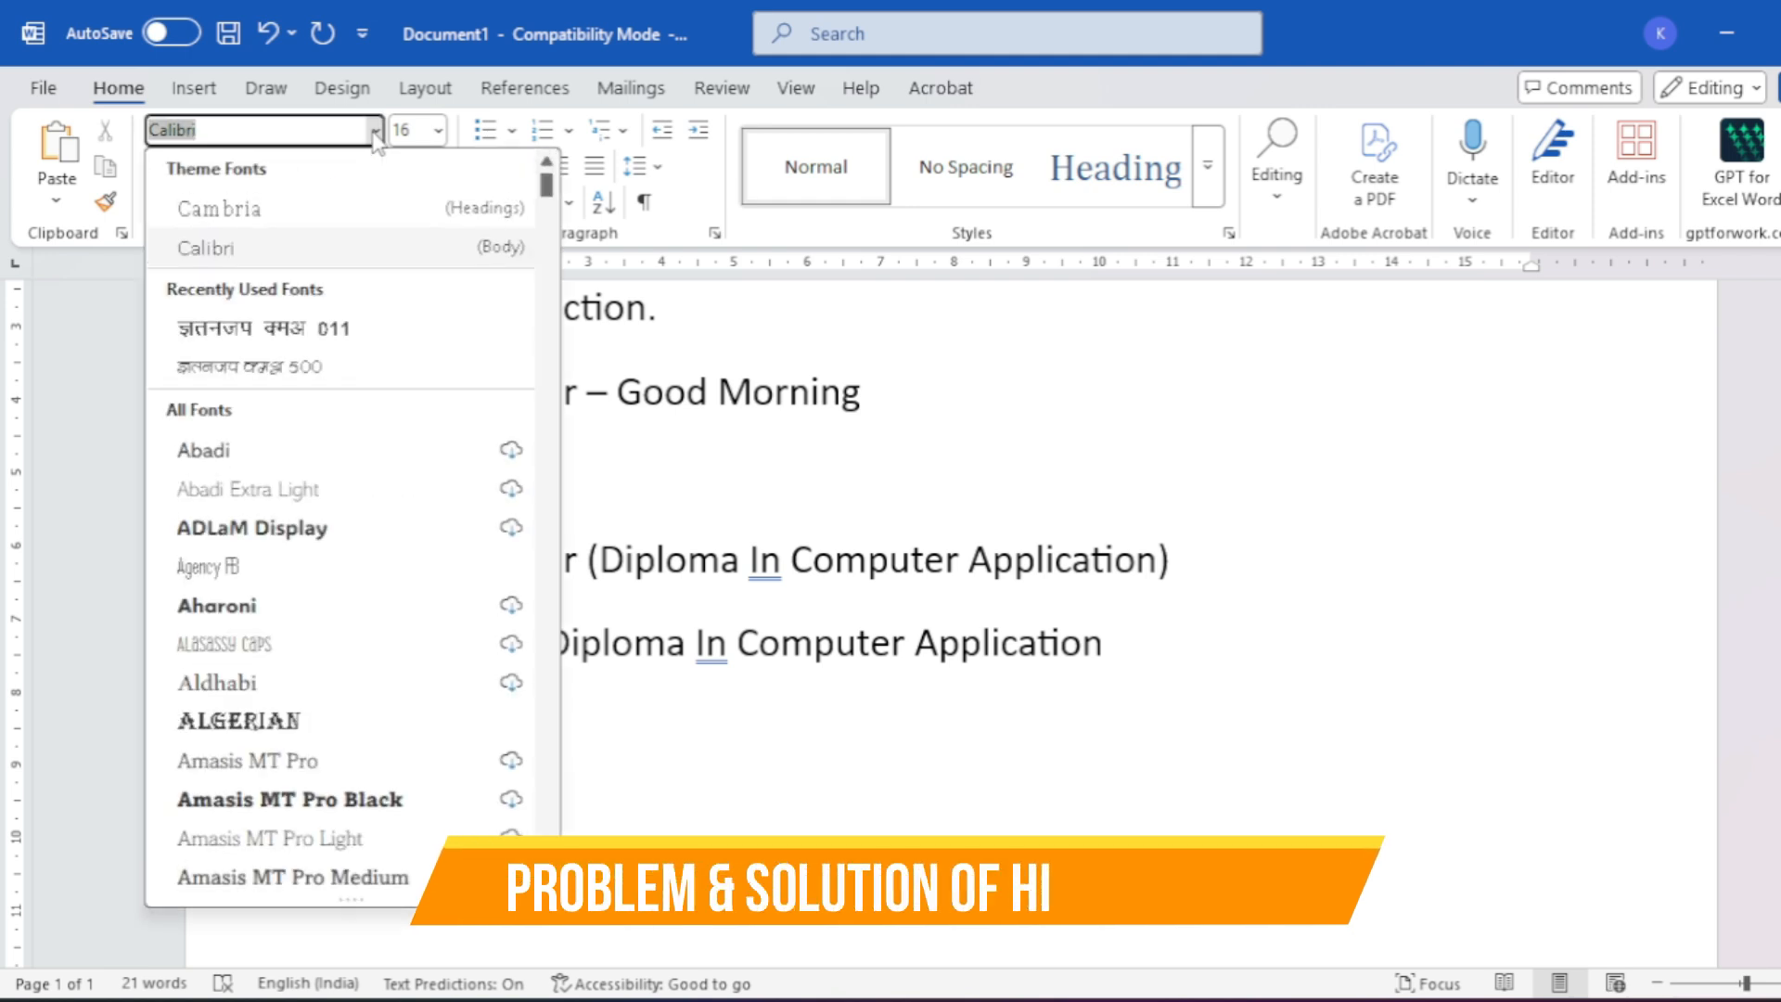
{"action": "left_click", "coordinate": [385, 333]}
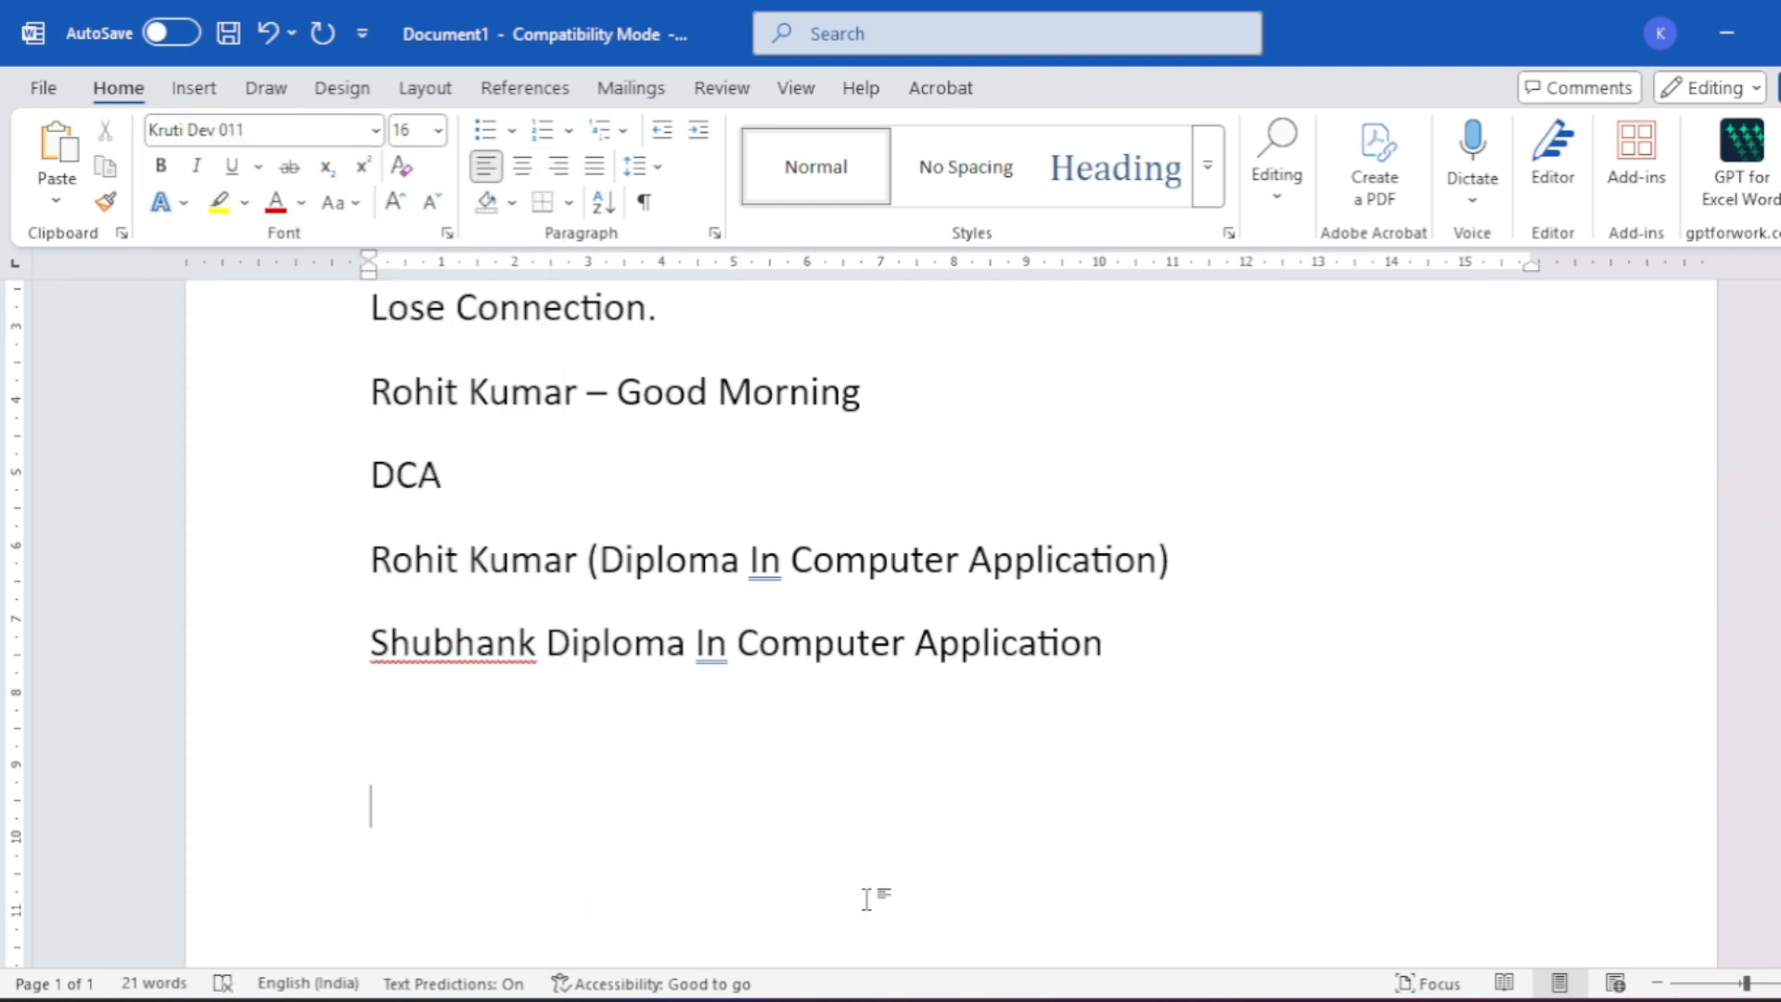
{"action": "type", "text": "dfork"}
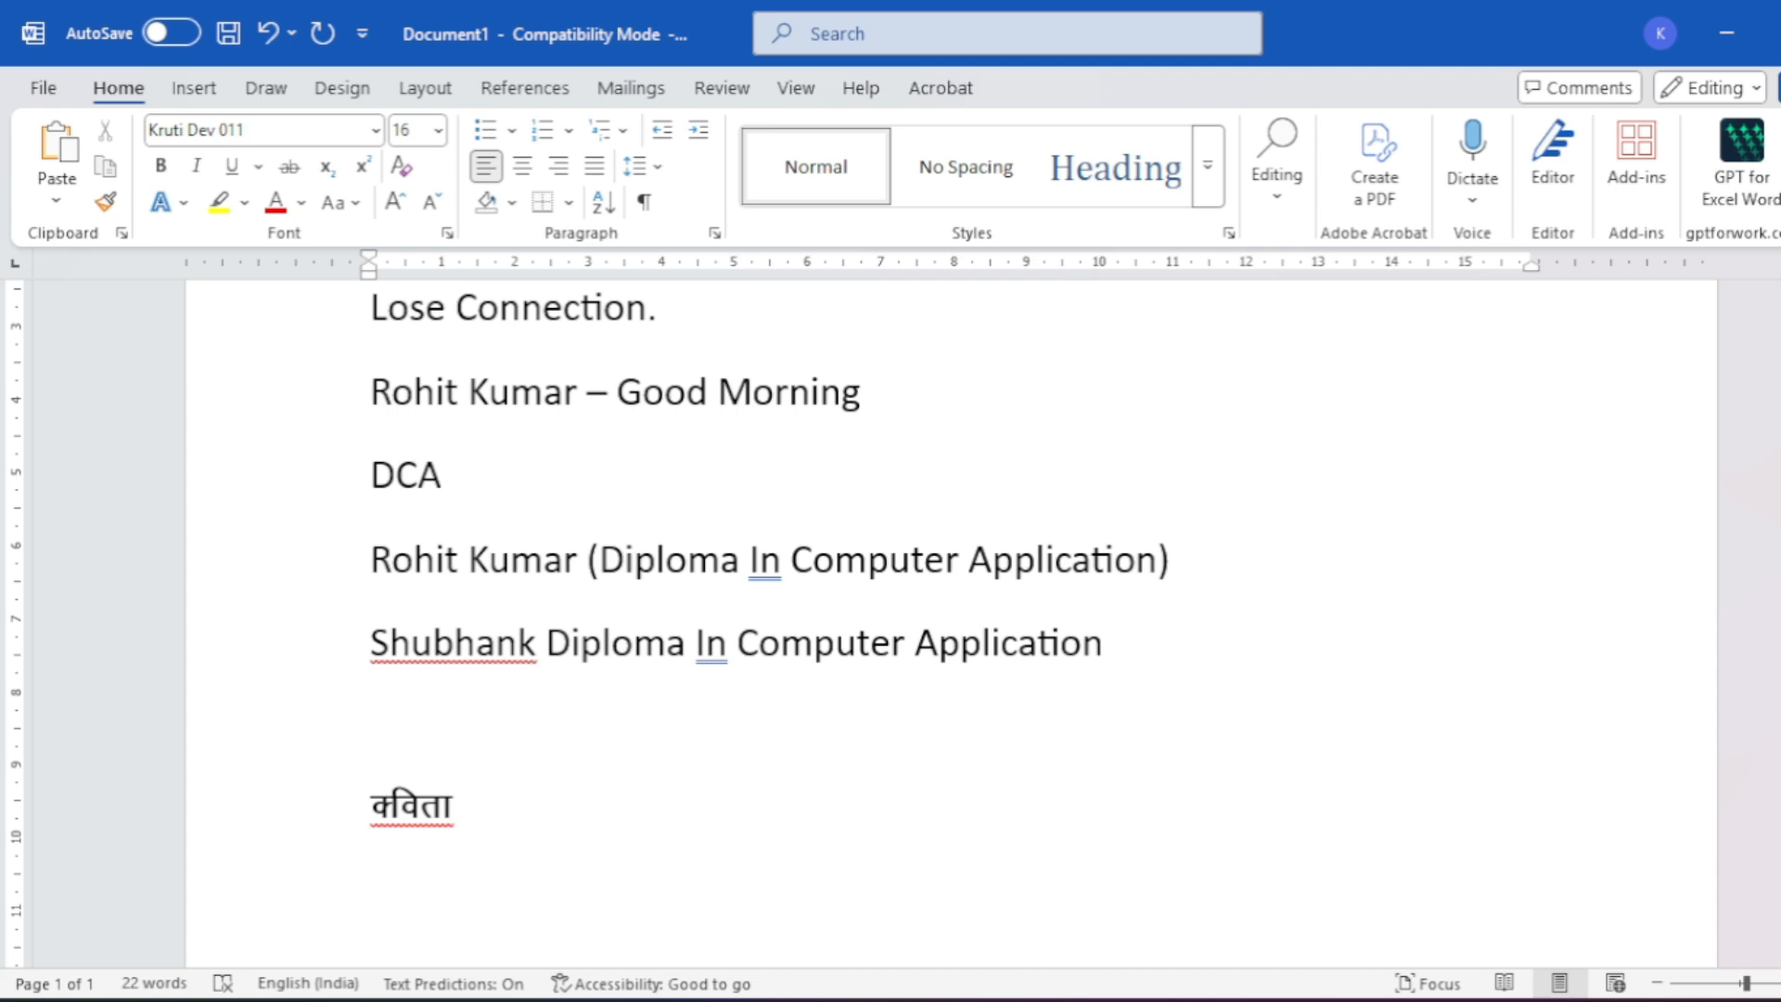
{"action": "key", "text": "Return"}
{"action": "scroll", "coordinate": [760, 716], "scroll_direction": "down", "scroll_amount": 2}
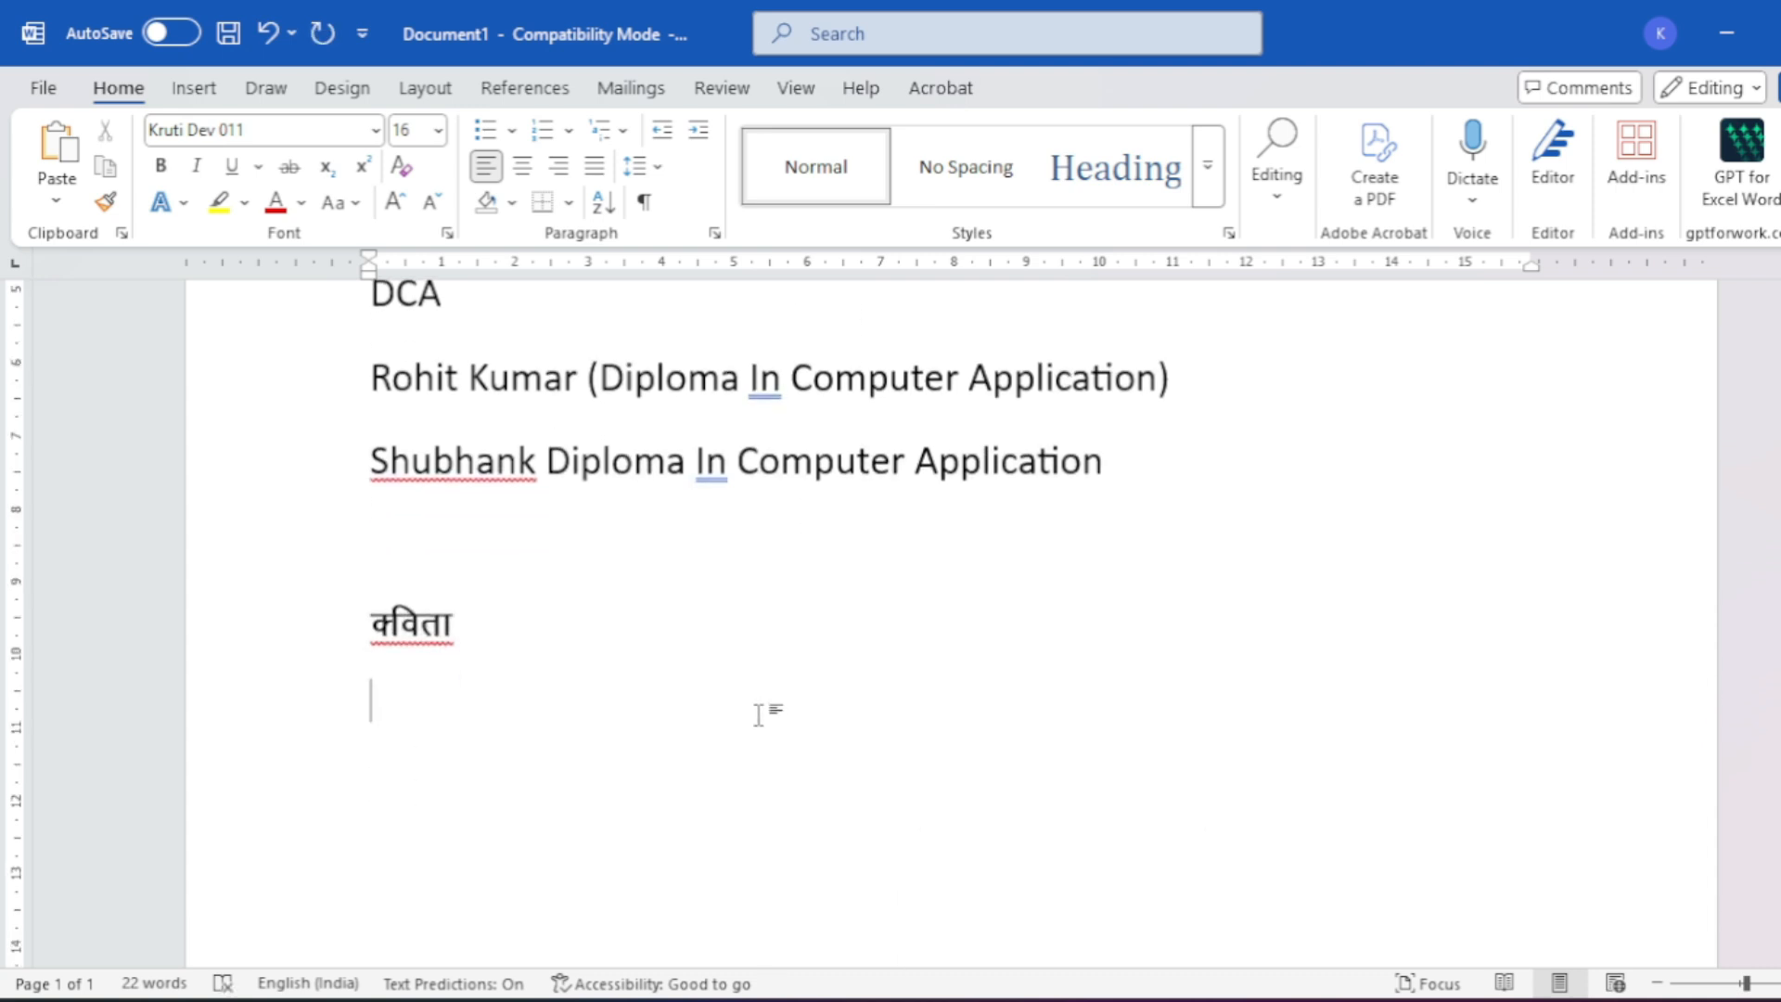
{"action": "scroll", "coordinate": [756, 742], "scroll_direction": "up", "scroll_amount": 1}
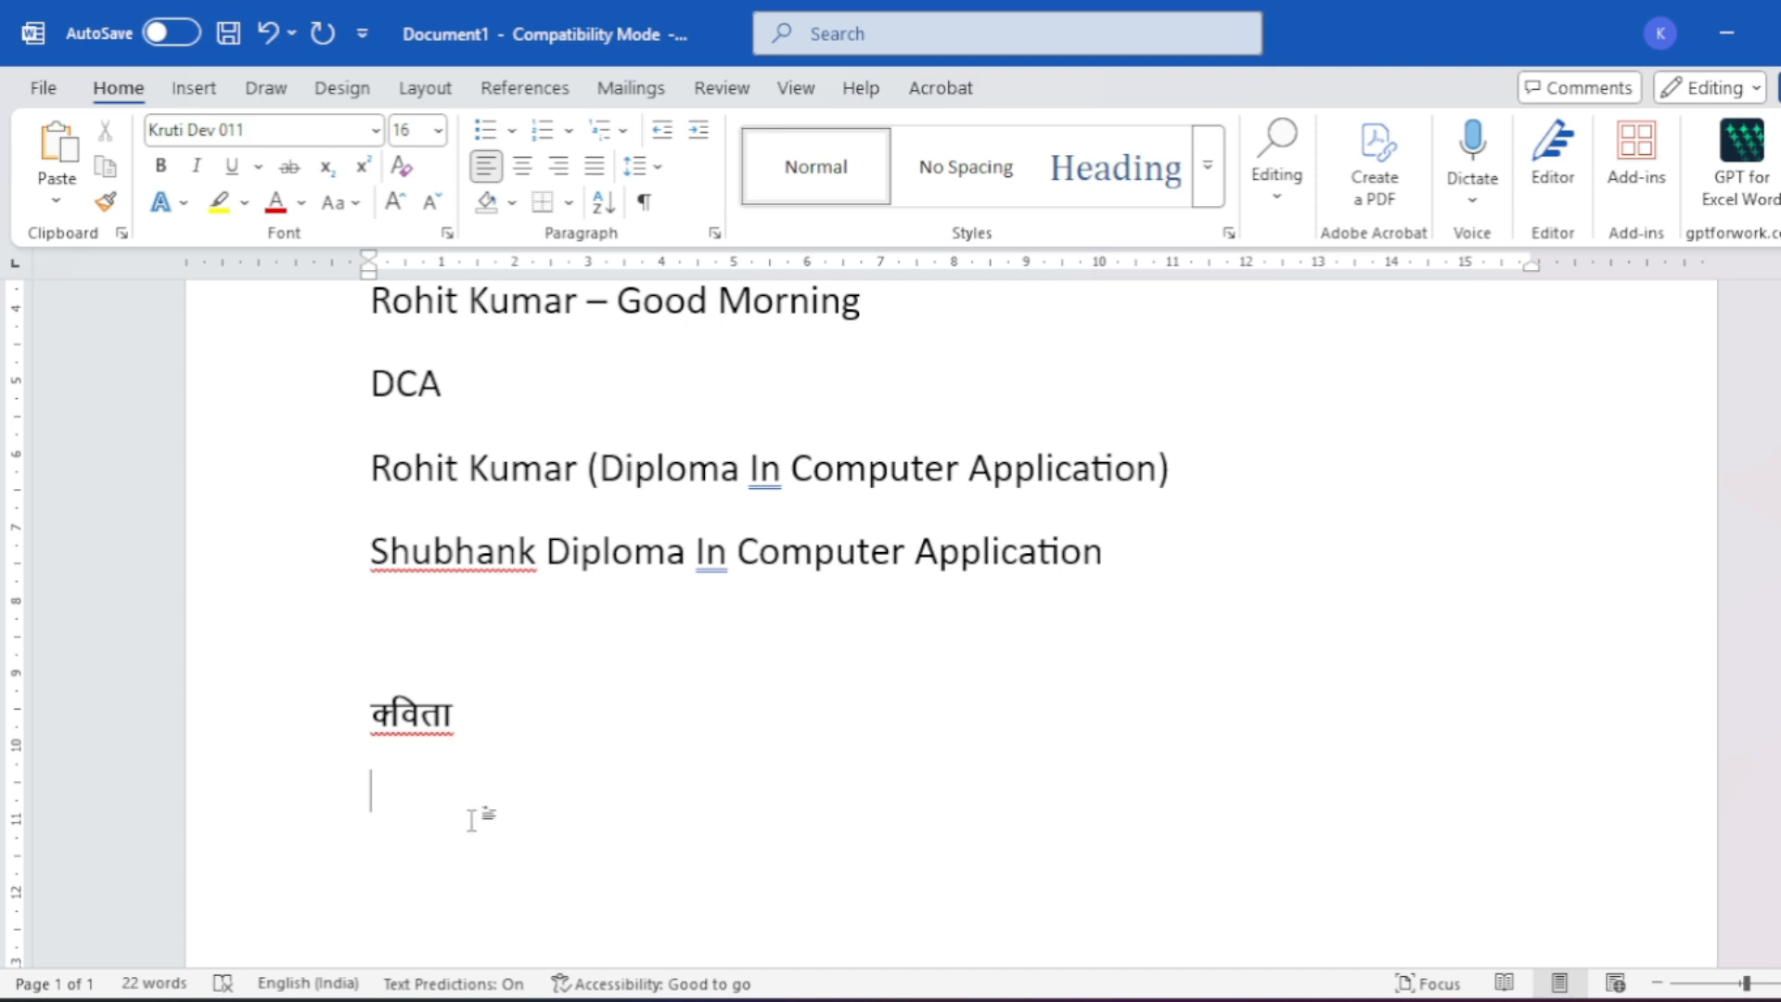
- Open AutoCorrect Options again via File > More > Options > Proofing
{"action": "left_click", "coordinate": [43, 88]}
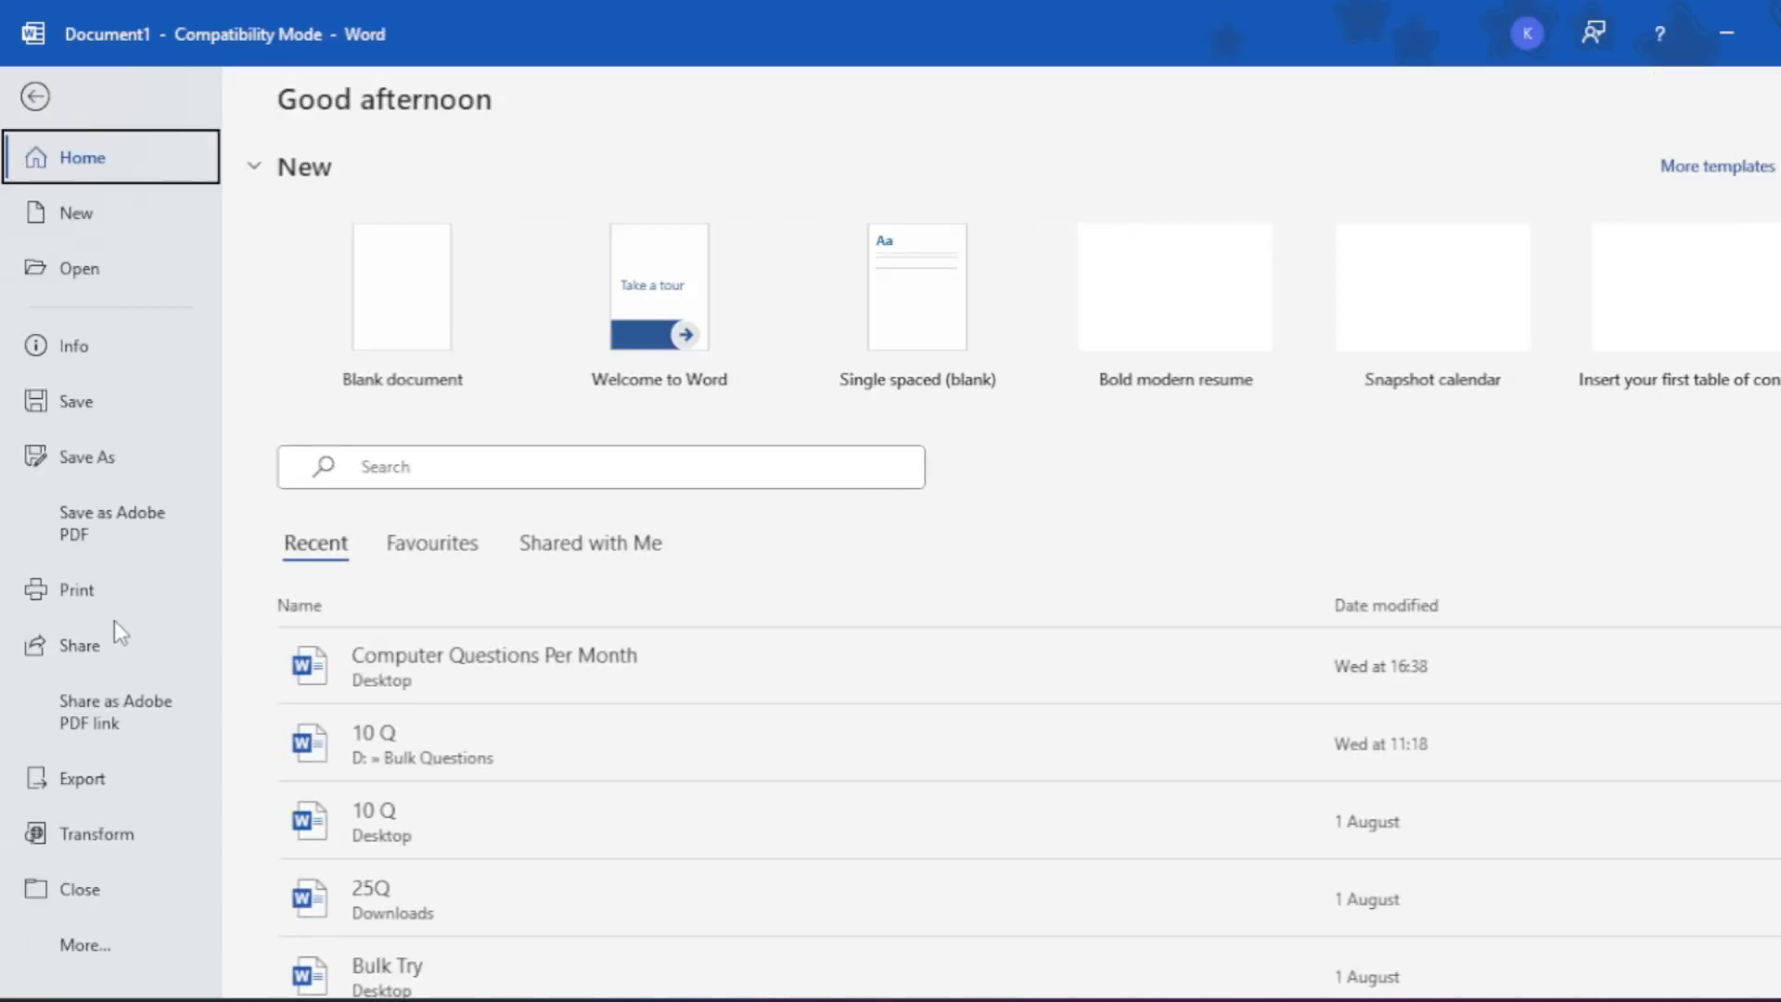
{"action": "left_click", "coordinate": [75, 943]}
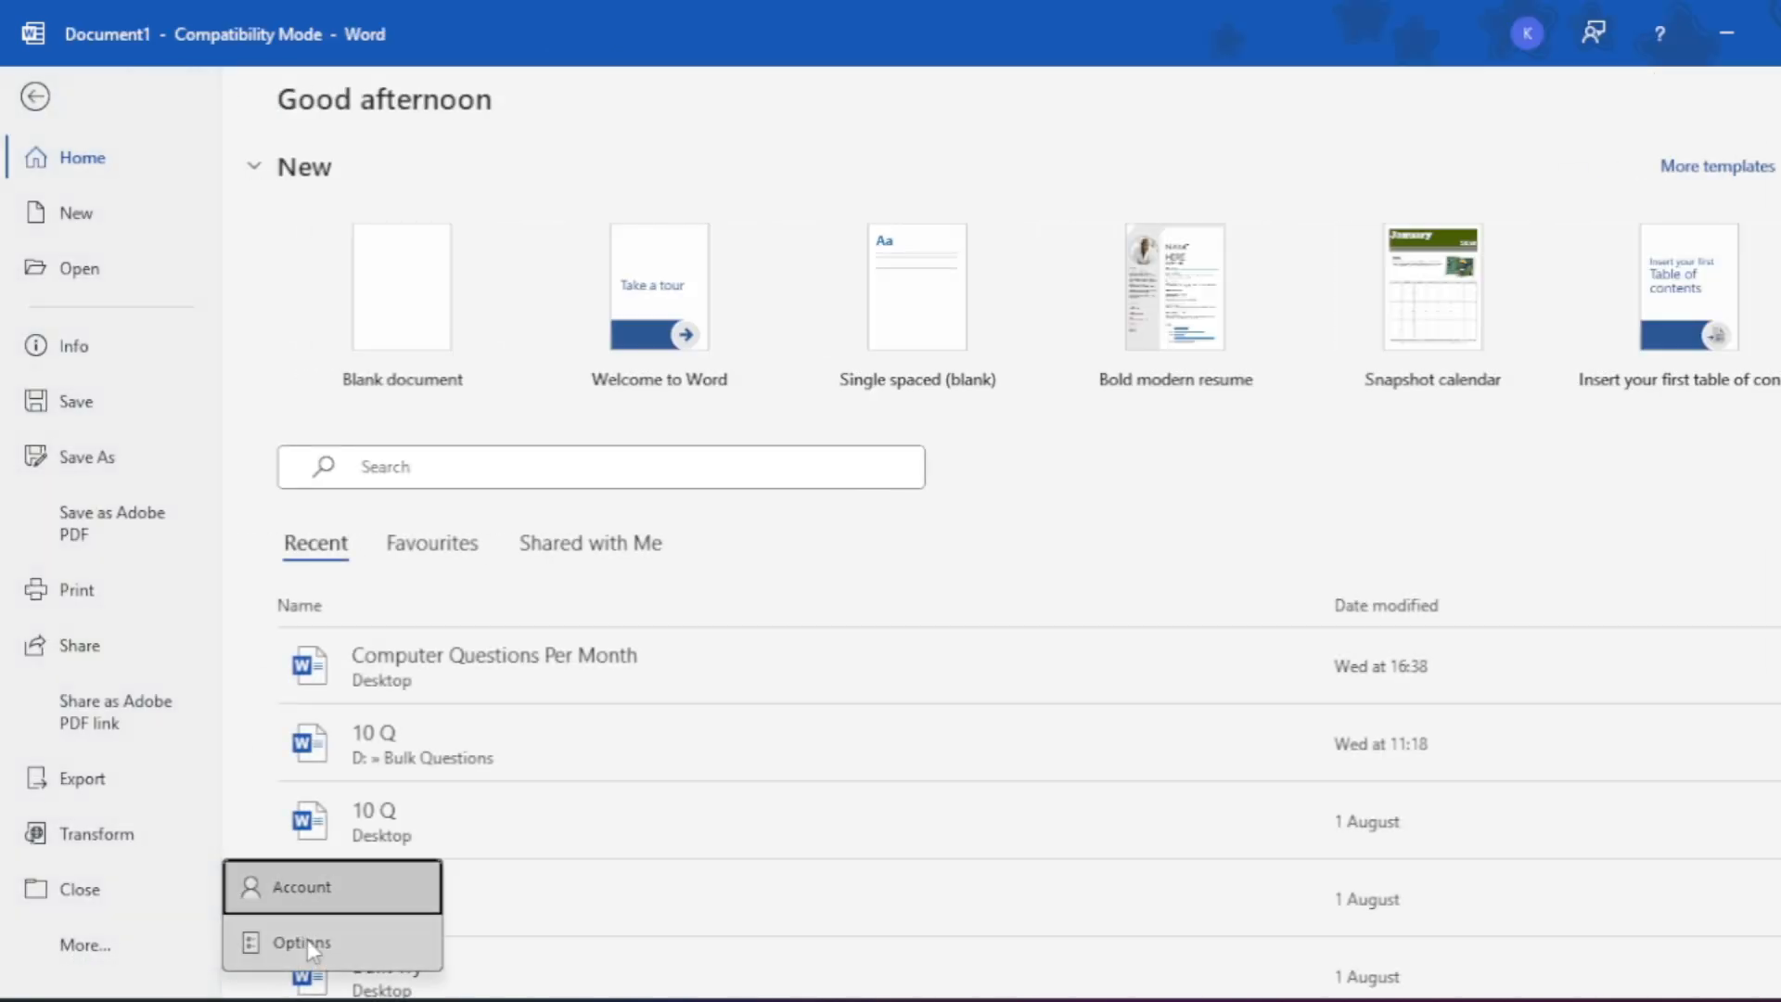
{"action": "left_click", "coordinate": [308, 939]}
{"action": "left_click", "coordinate": [449, 173]}
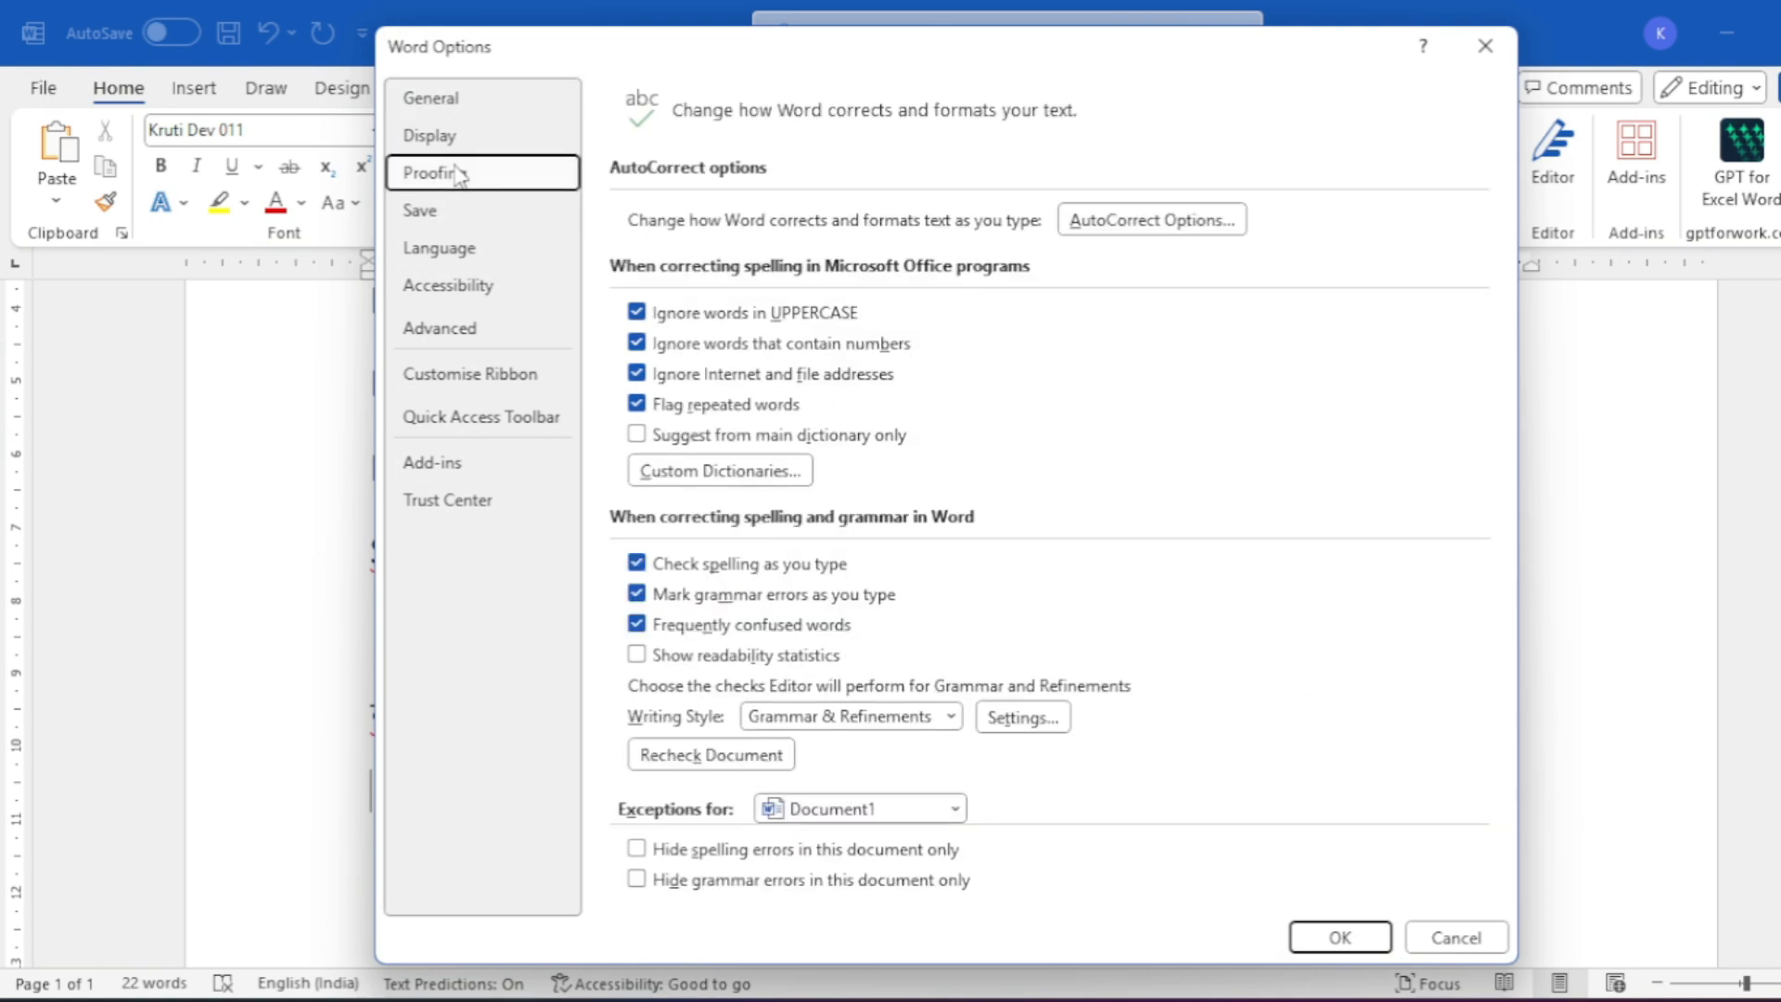
{"action": "left_click", "coordinate": [1141, 217]}
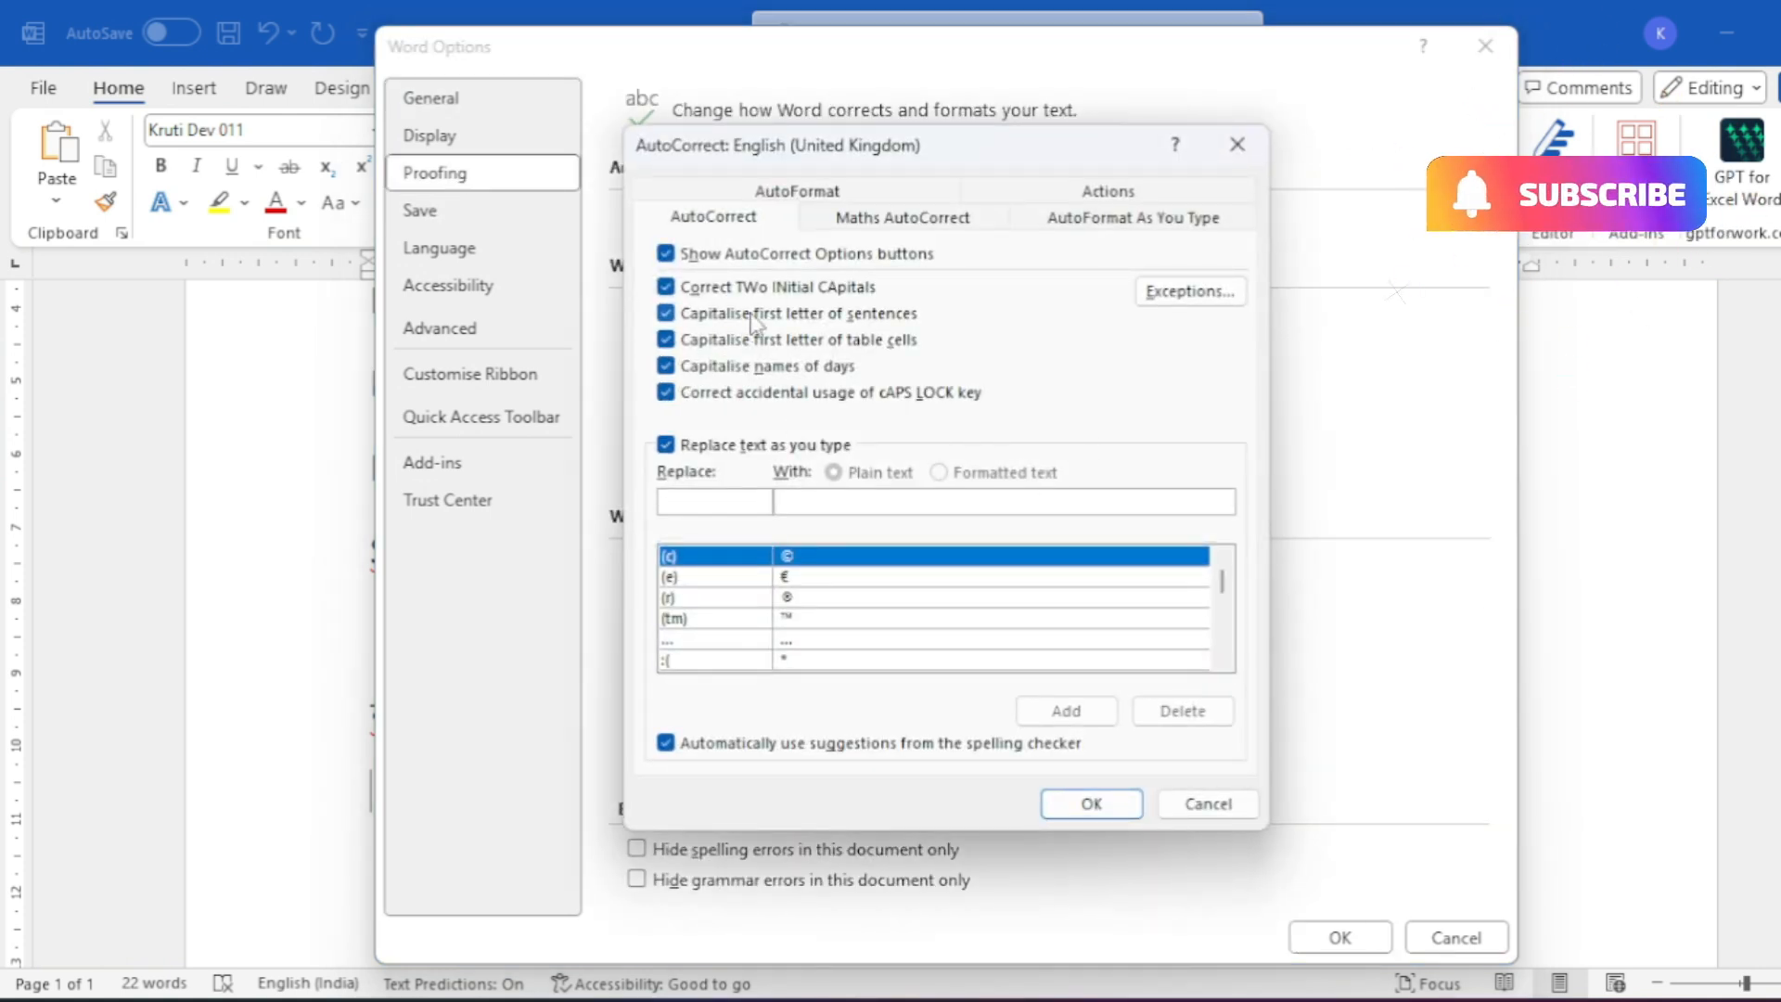
- Turn off 'Capitalise first letter of sentences' and retype the Hindi word 'dfork'
{"action": "left_click", "coordinate": [753, 316]}
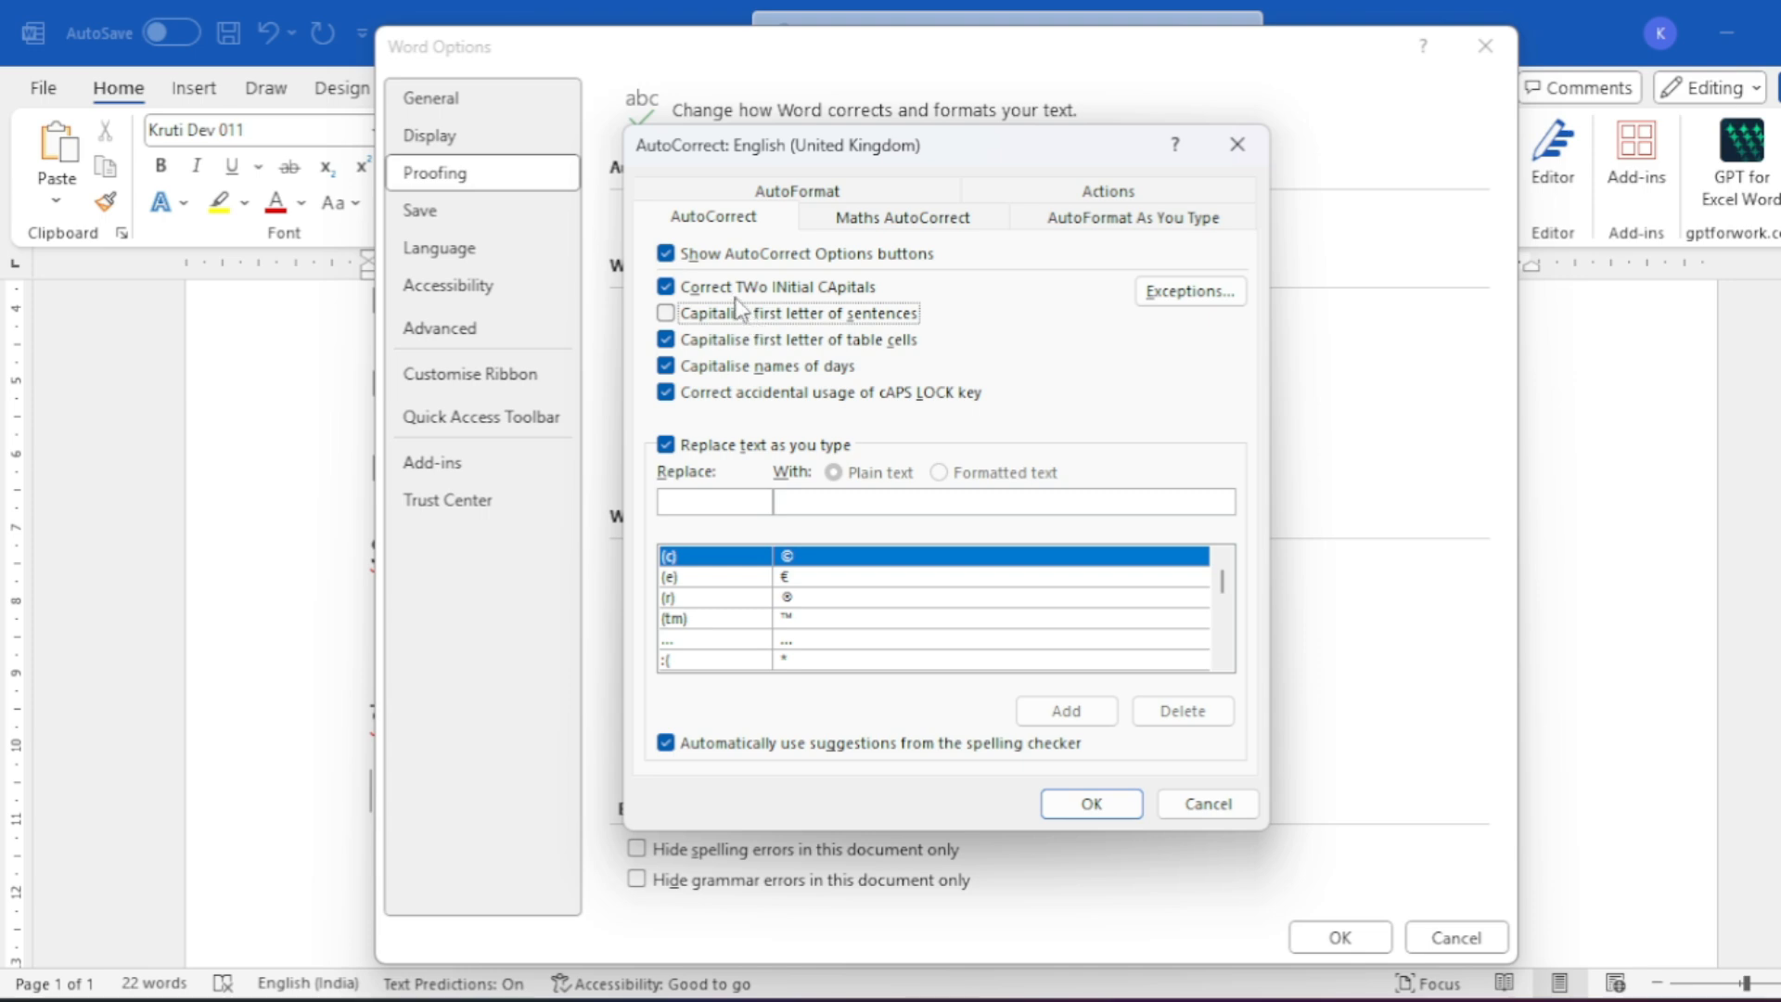
{"action": "left_click", "coordinate": [1091, 804]}
{"action": "left_click", "coordinate": [1340, 937]}
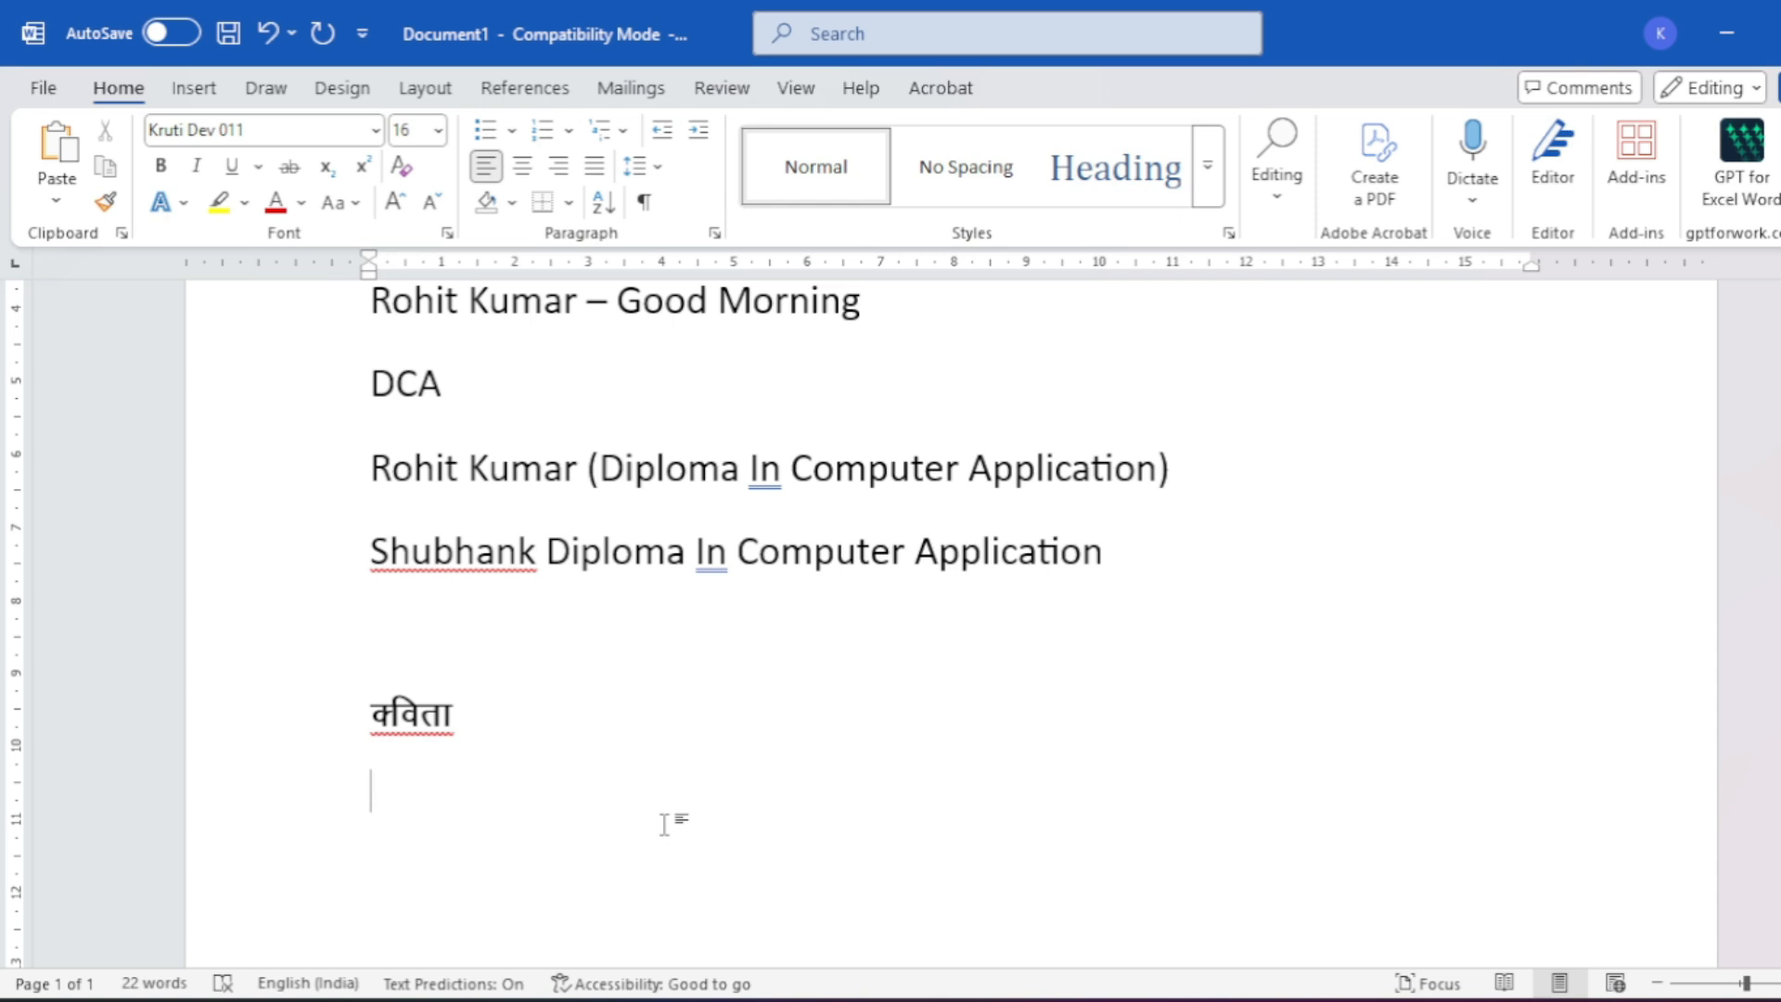
{"action": "type", "text": "dfork"}
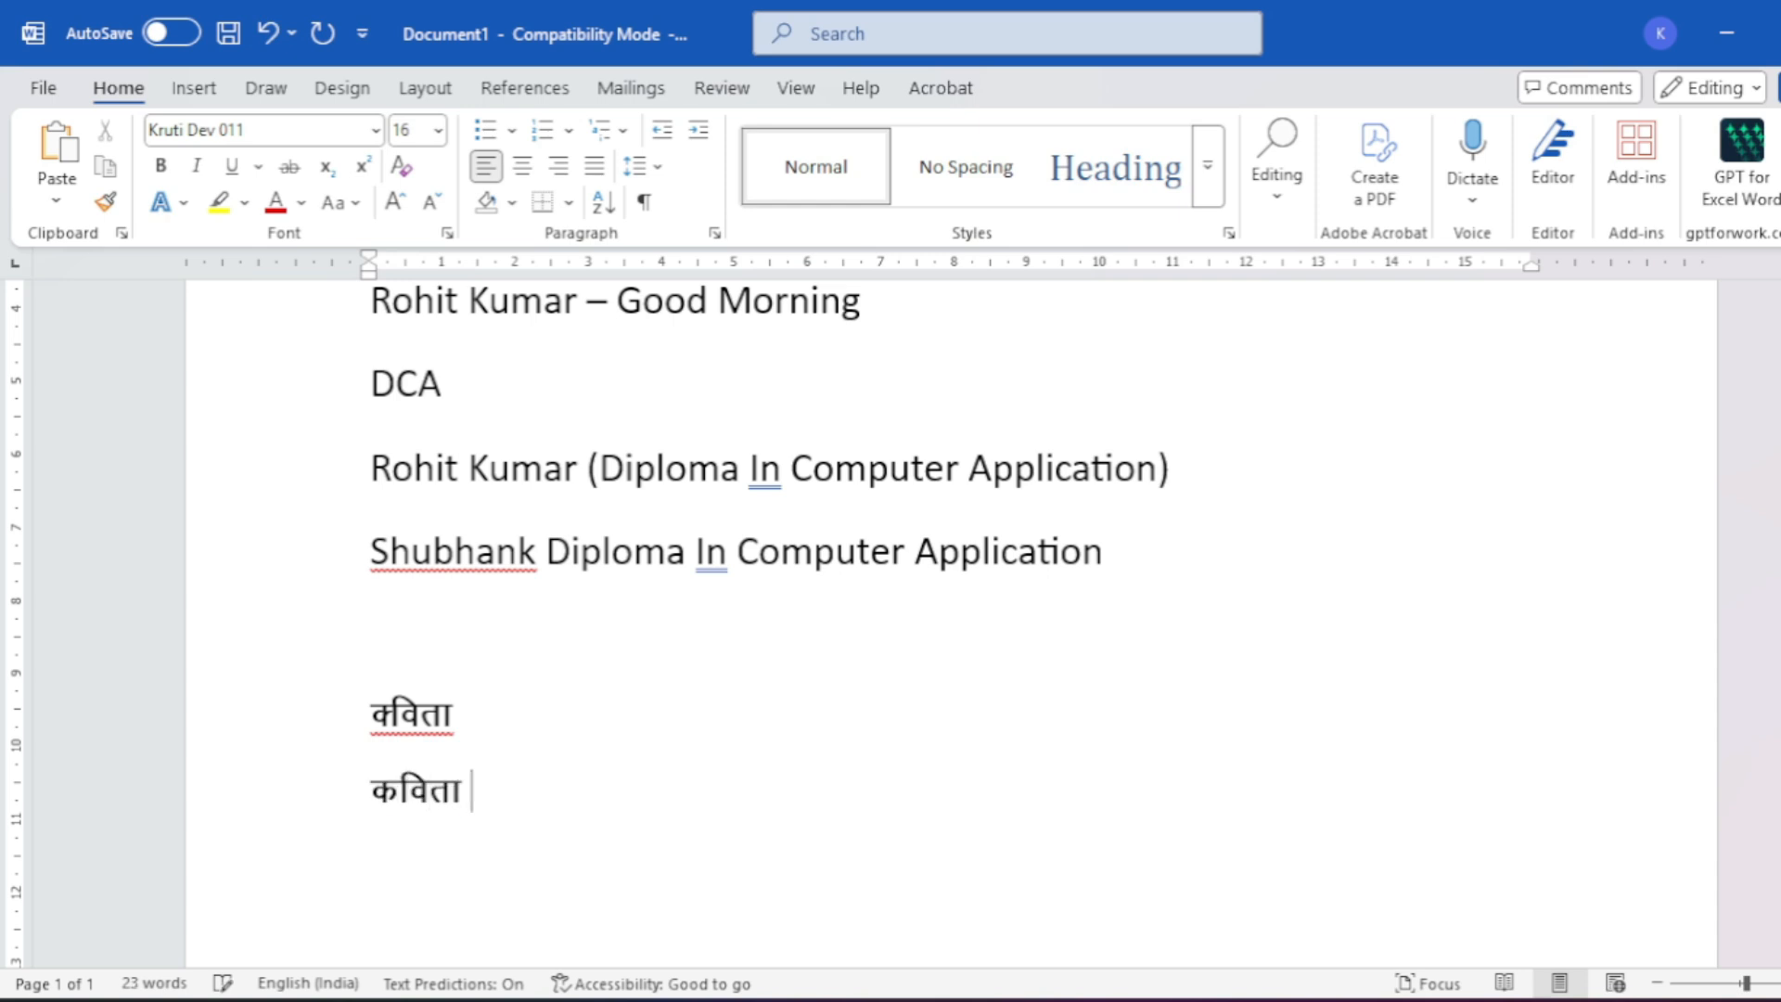